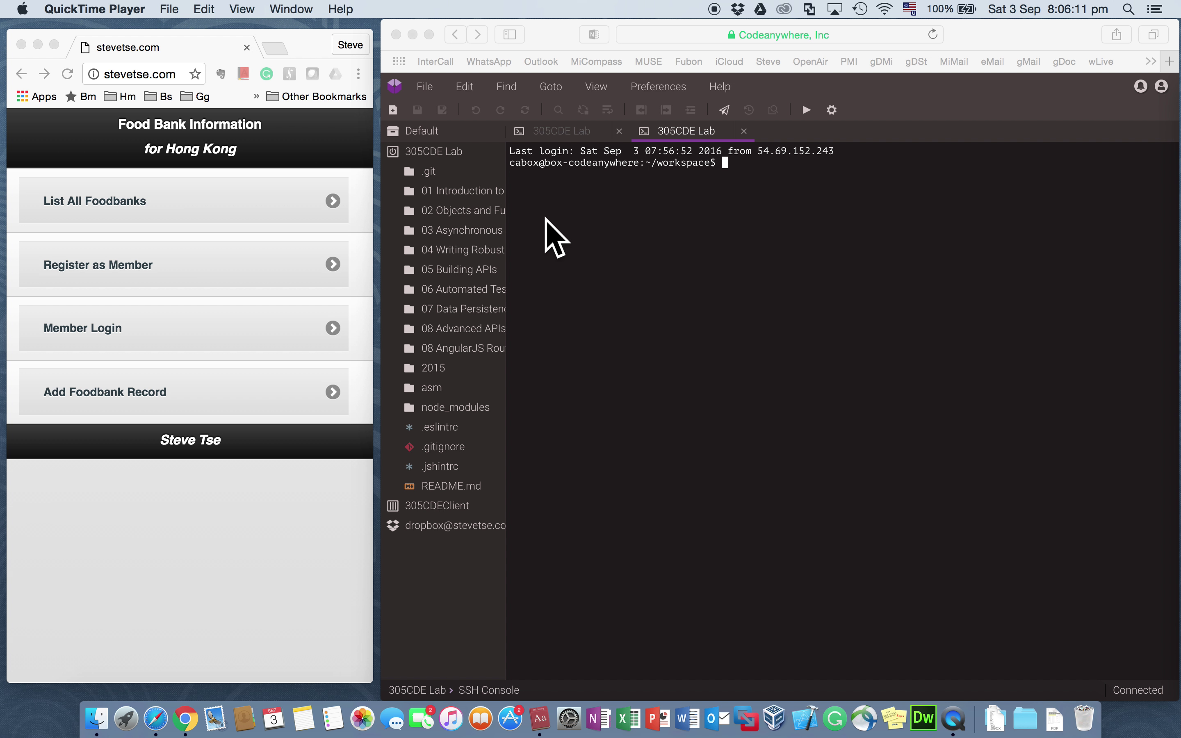
# Step: Show the Codeanywhere terminal running node index.js with the food bank server's startup log
pyautogui.click(572, 128)
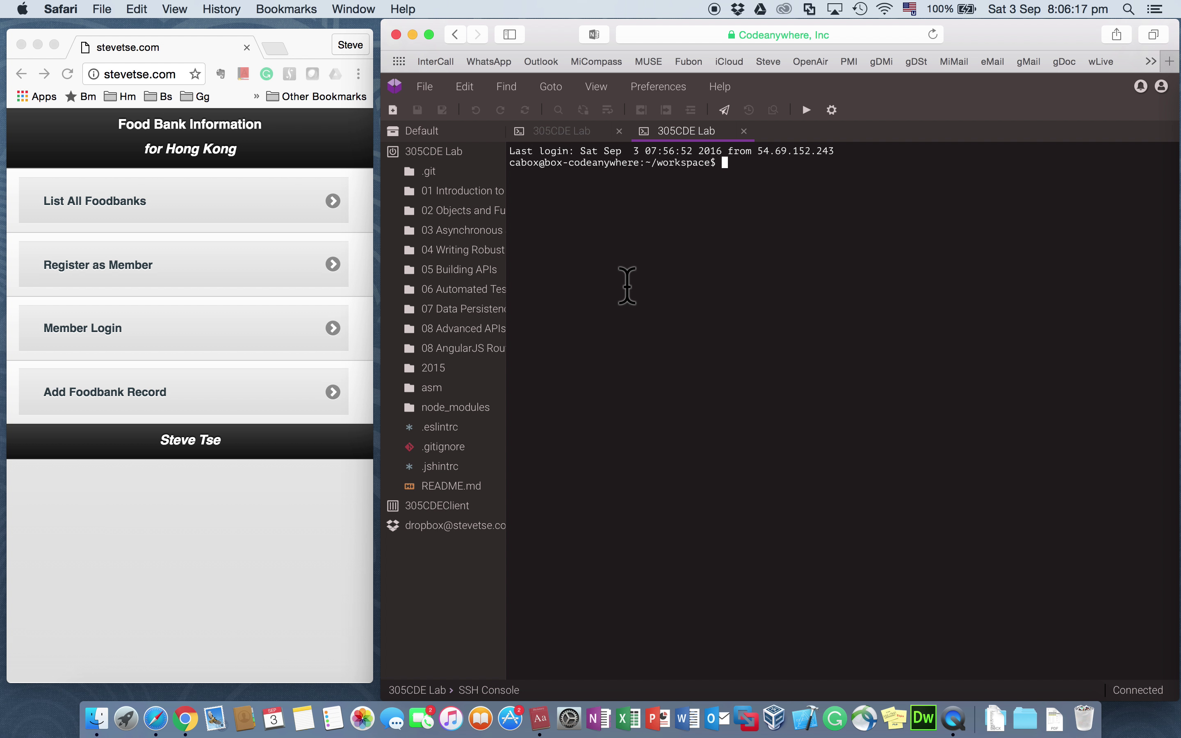
pyautogui.click(559, 136)
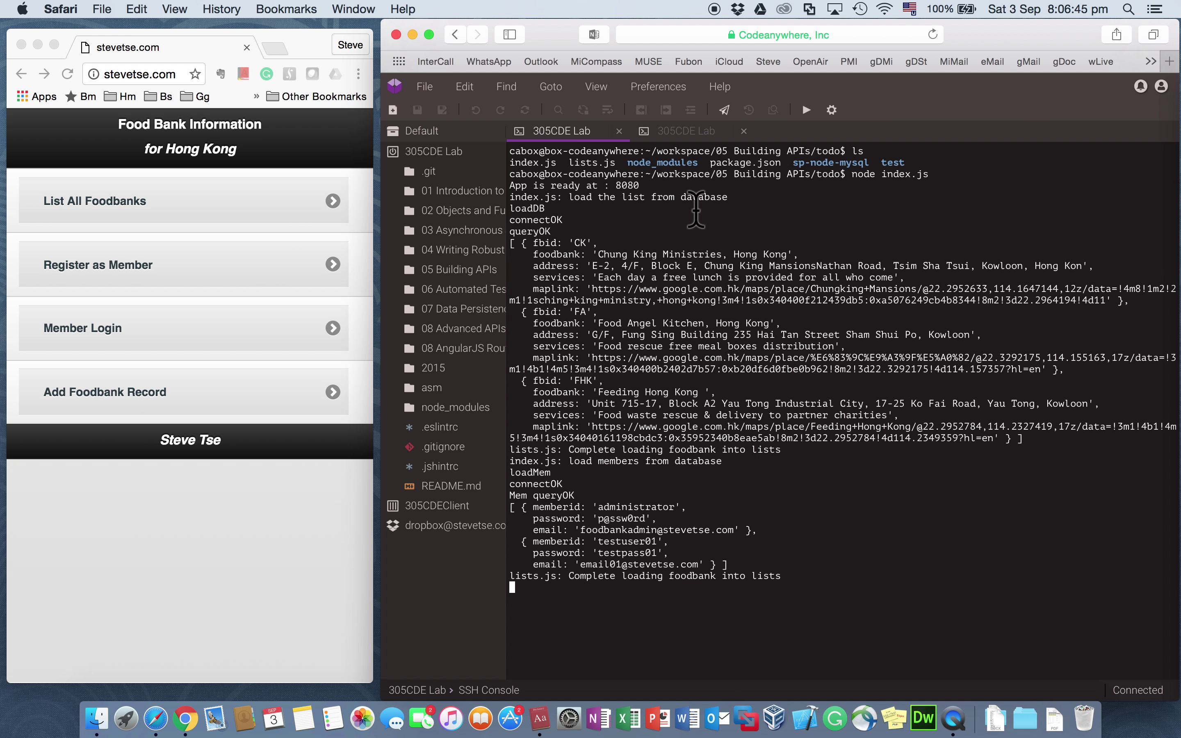
# Step: In the second terminal, log into MySQL as root and list the databases
pyautogui.click(686, 130)
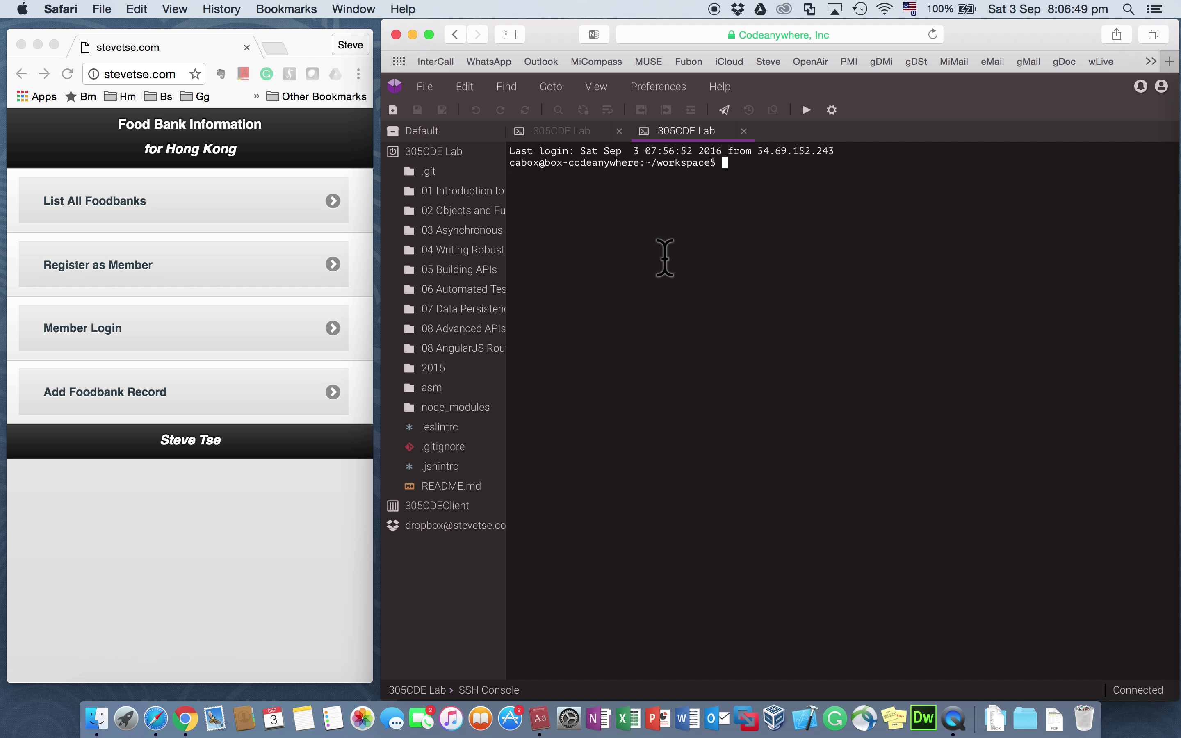
pyautogui.write('mysql -u root -p')
pyautogui.press('Return')
pyautogui.press('Return')
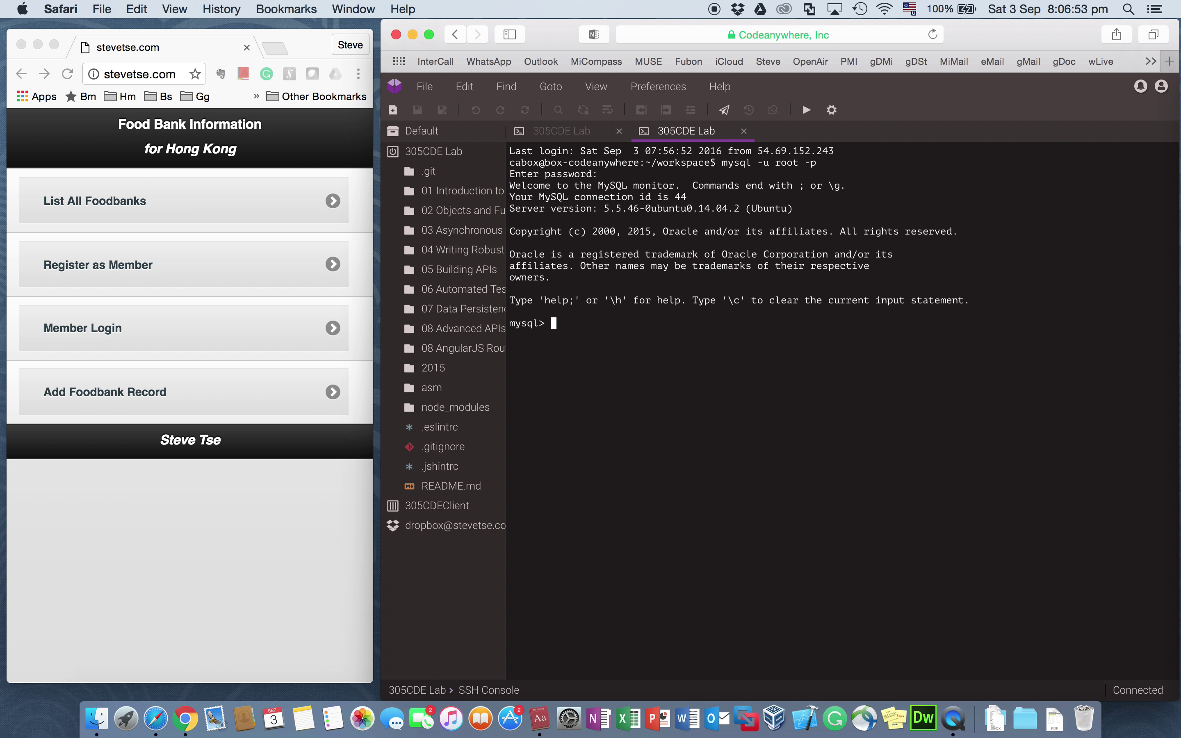
pyautogui.write('show databases;')
pyautogui.press('Return')
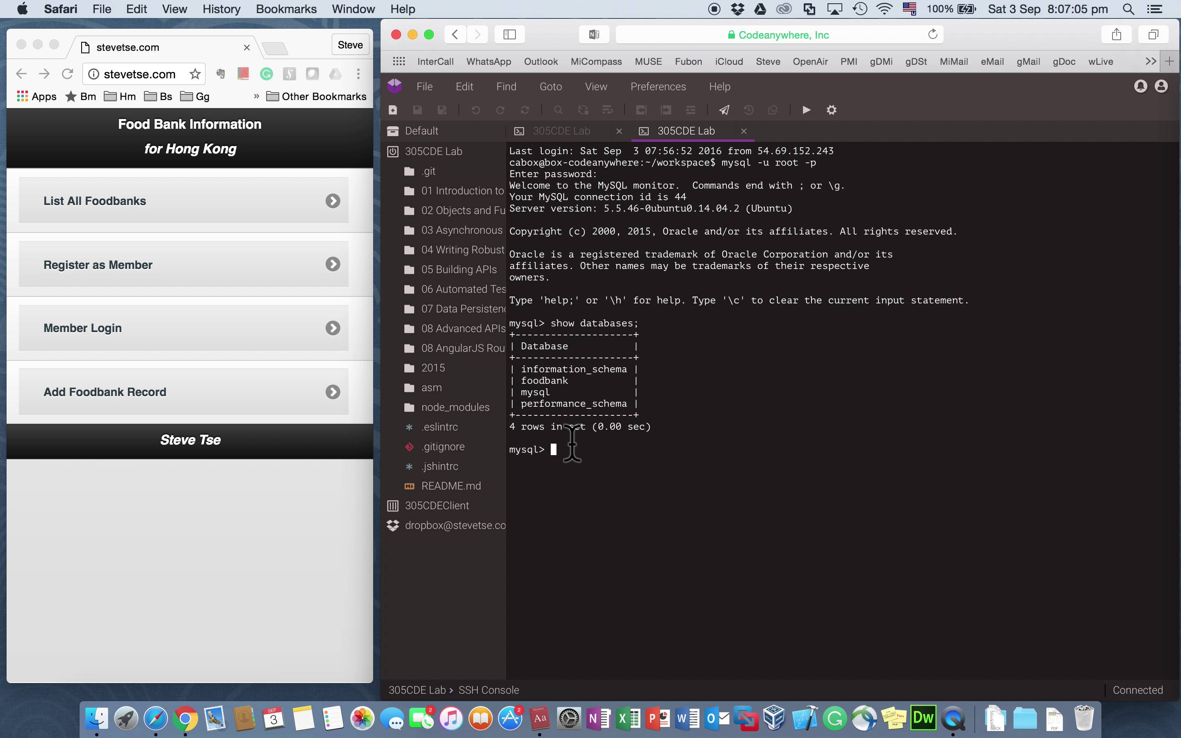
# Step: Switch to the foodbank database and list every row of the foodbank table
pyautogui.write('use foodbank')
pyautogui.press('Return')
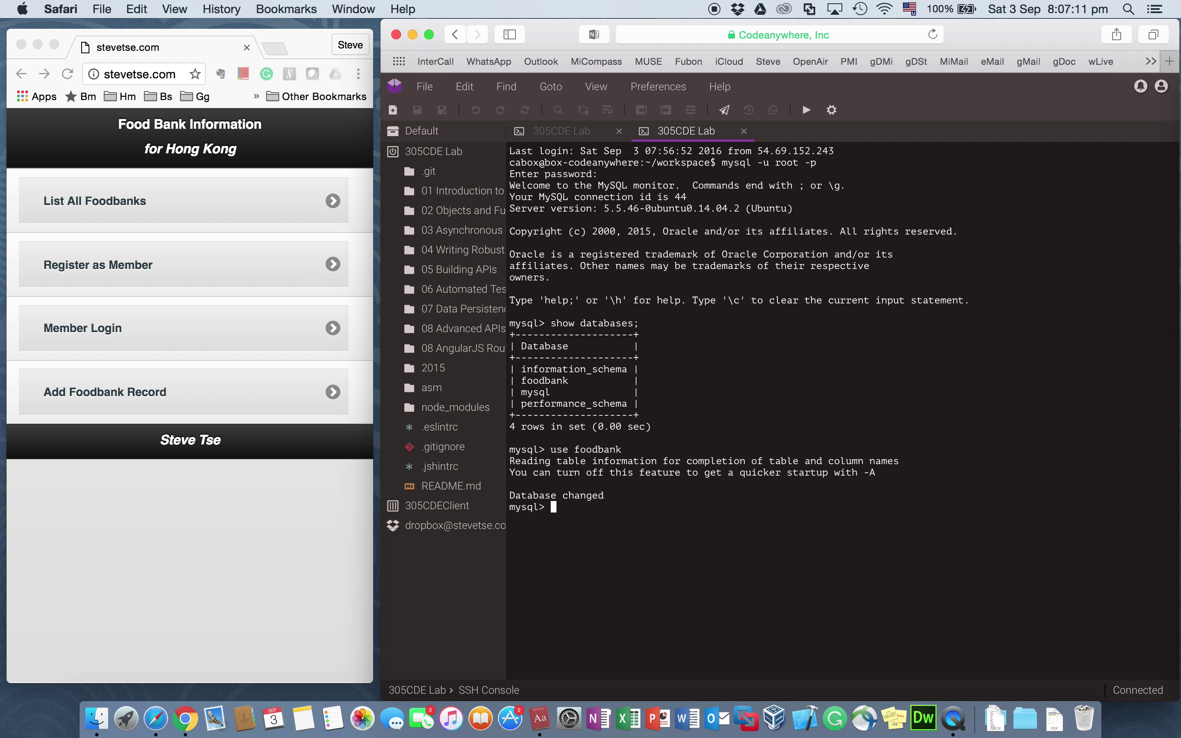
pyautogui.write('select * from foodbank;')
pyautogui.press('Return')
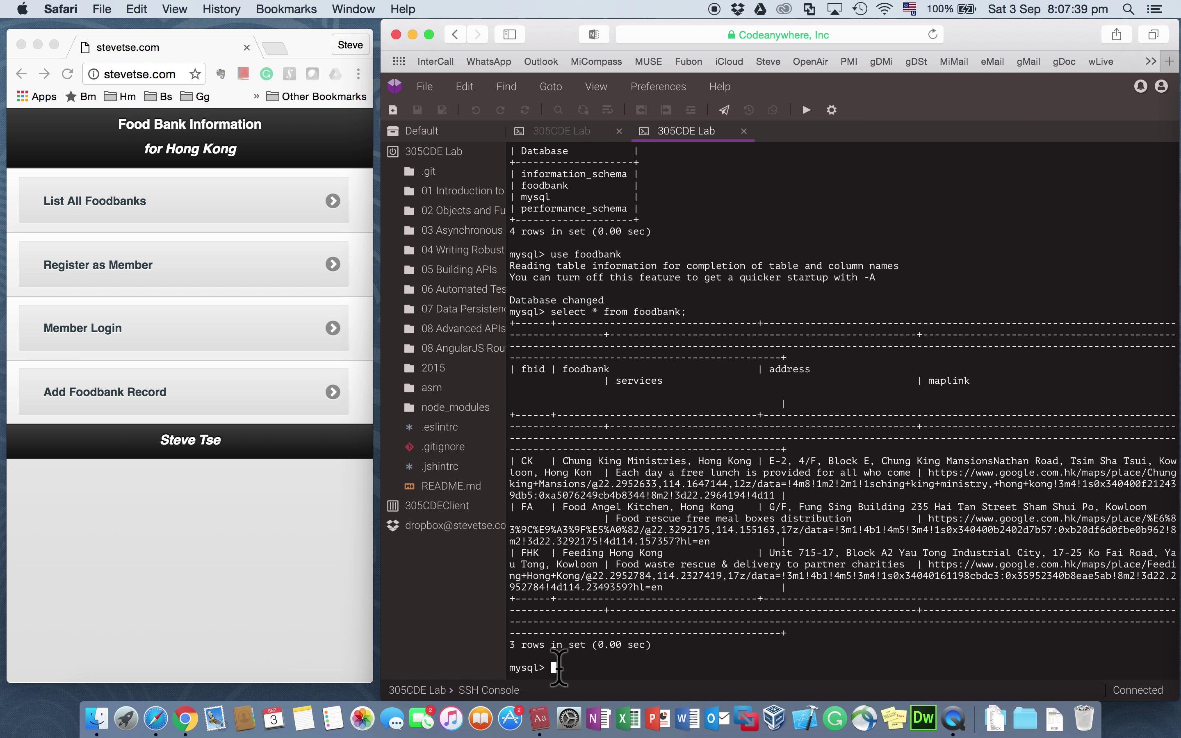
# Step: Run select * from member; to list the two member records
pyautogui.write('select * from member;')
pyautogui.press('Return')
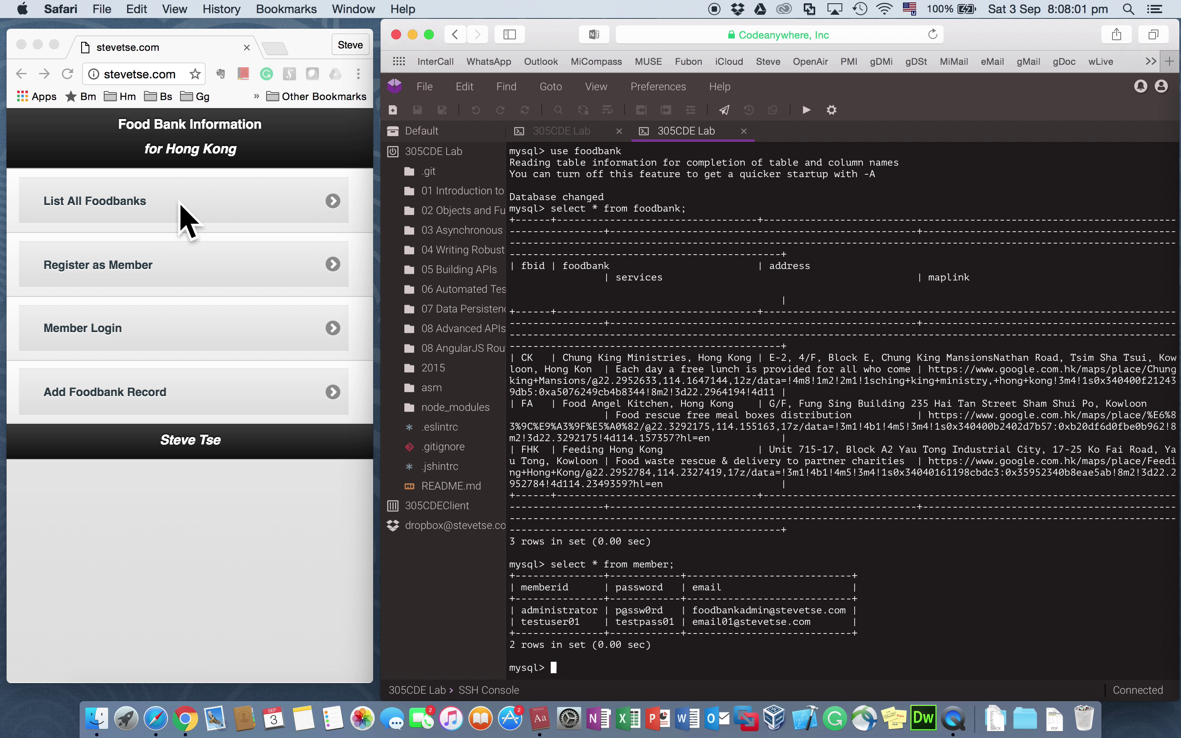
pyautogui.click(146, 204)
# Step: Load the List All Foodbanks page showing the three food banks, then go Back to the home menu
pyautogui.click(264, 215)
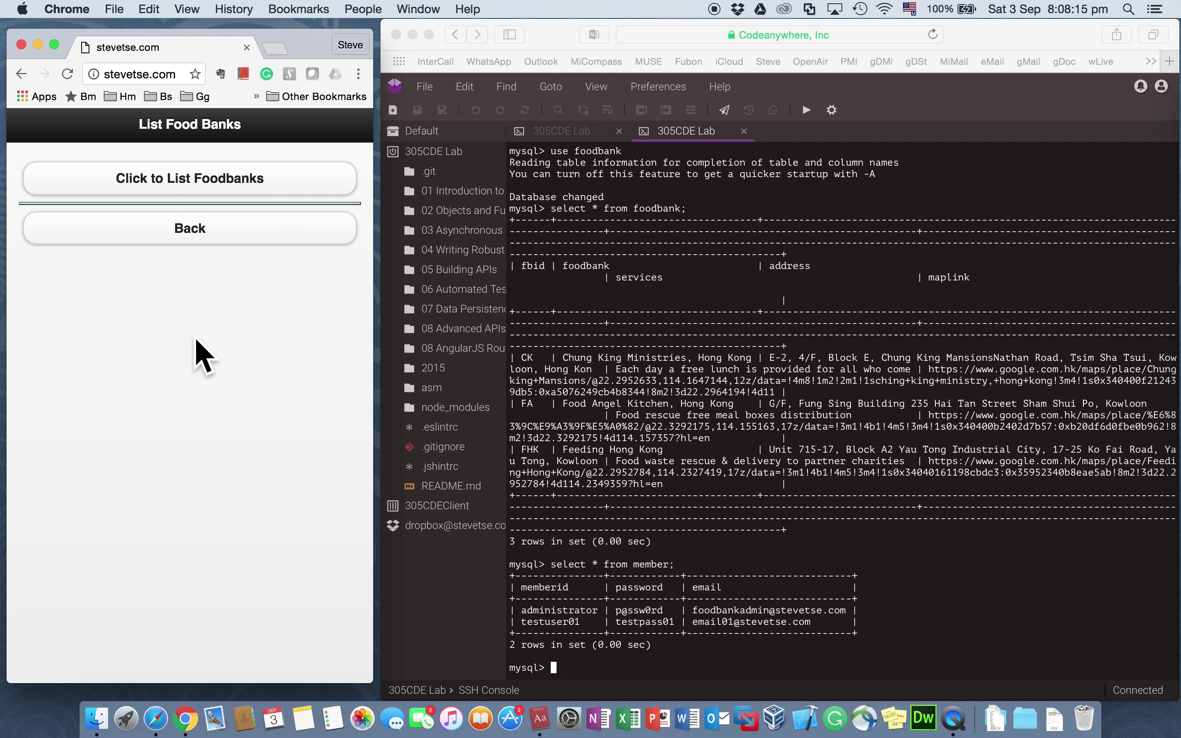
pyautogui.click(251, 180)
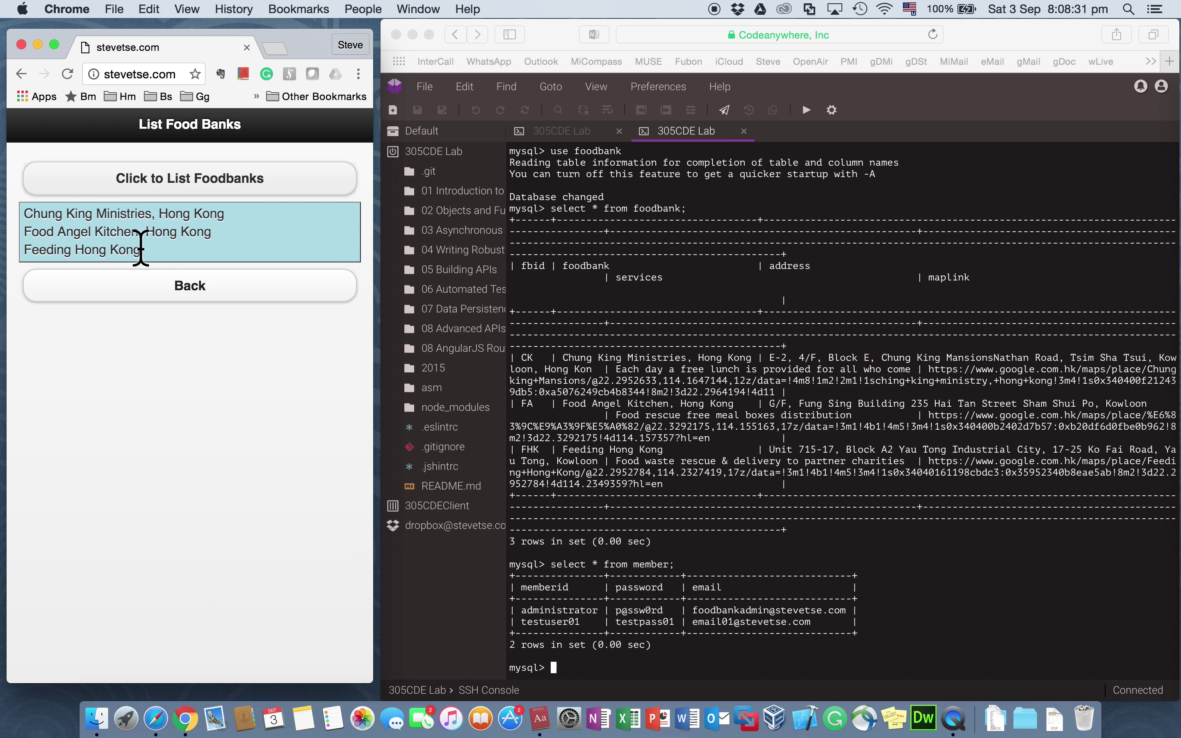
pyautogui.click(193, 291)
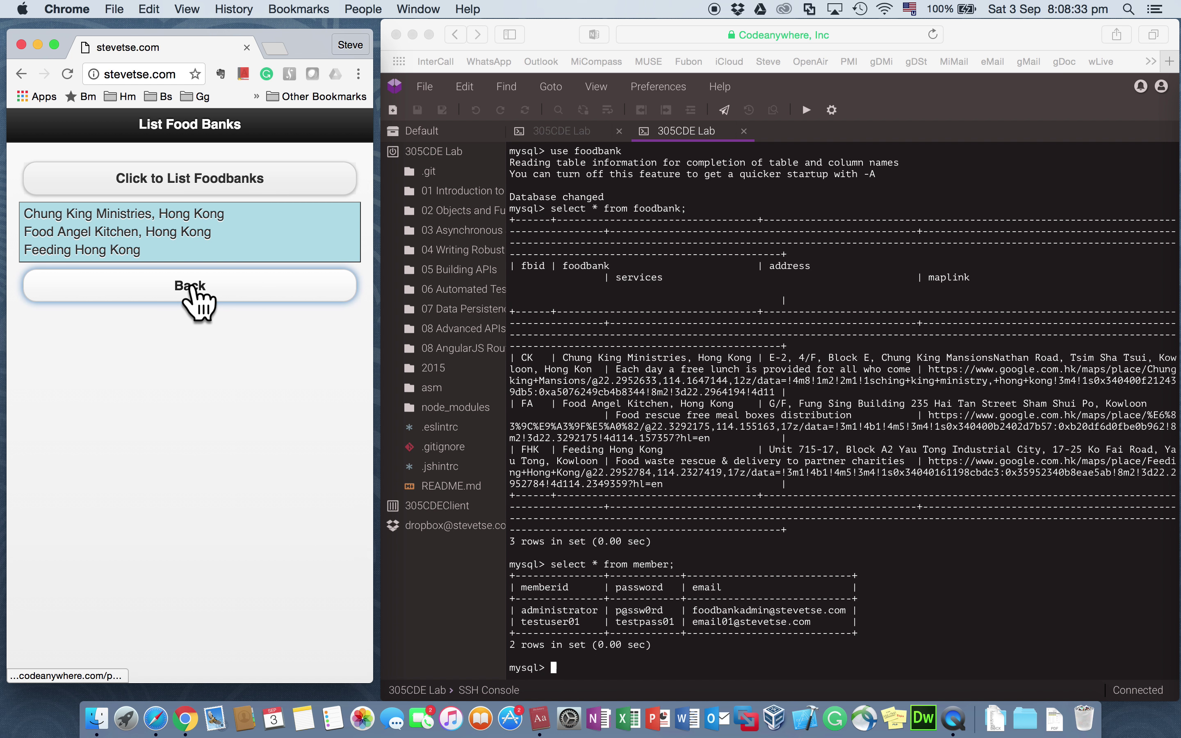
pyautogui.click(565, 137)
# Step: Check the server log for the getAll request, then bring up the Add Foodbank Record form
pyautogui.click(565, 133)
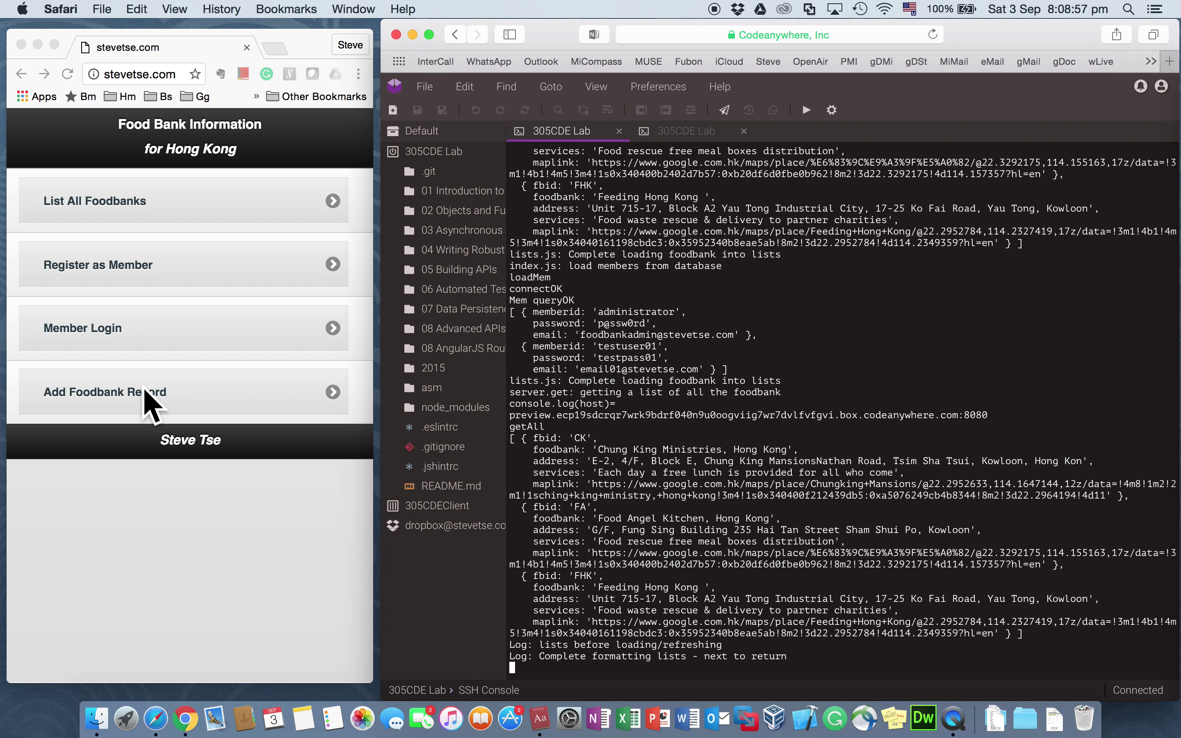
pyautogui.click(116, 409)
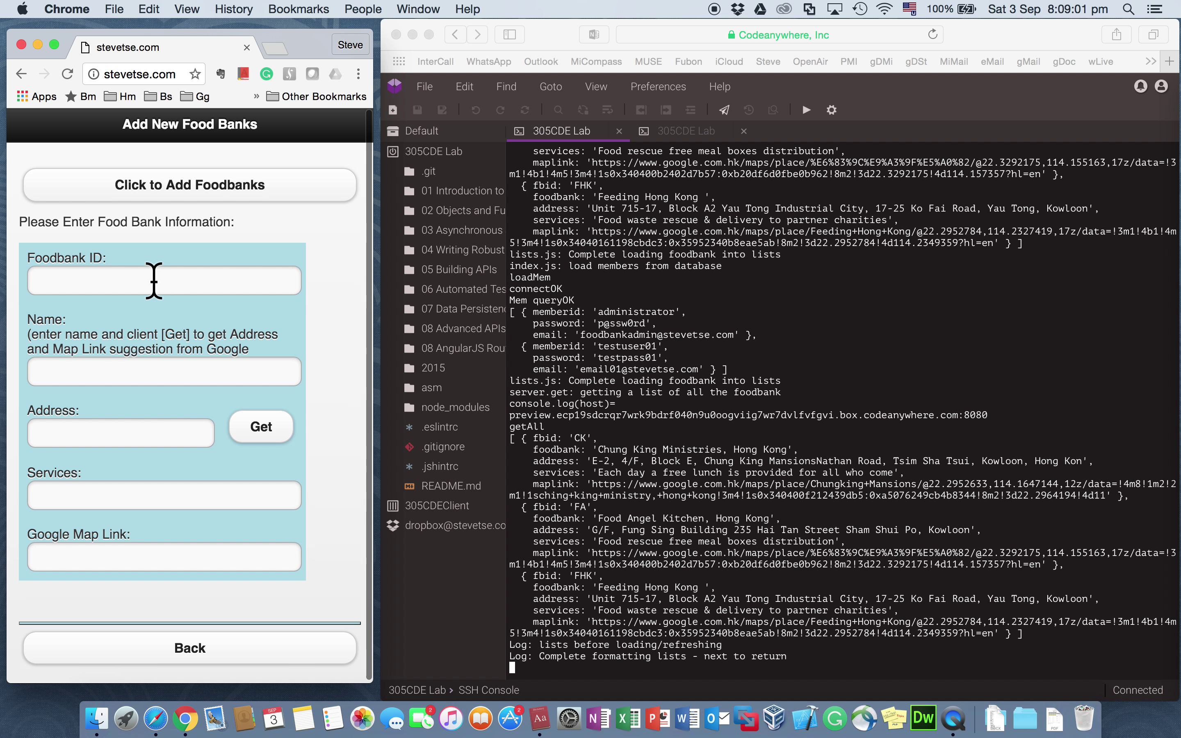
# Step: Fill the new food bank form with test values CCC, CCC, CC and C and submit it
pyautogui.click(152, 277)
pyautogui.write('CCC')
pyautogui.click(164, 372)
pyautogui.write('CCC')
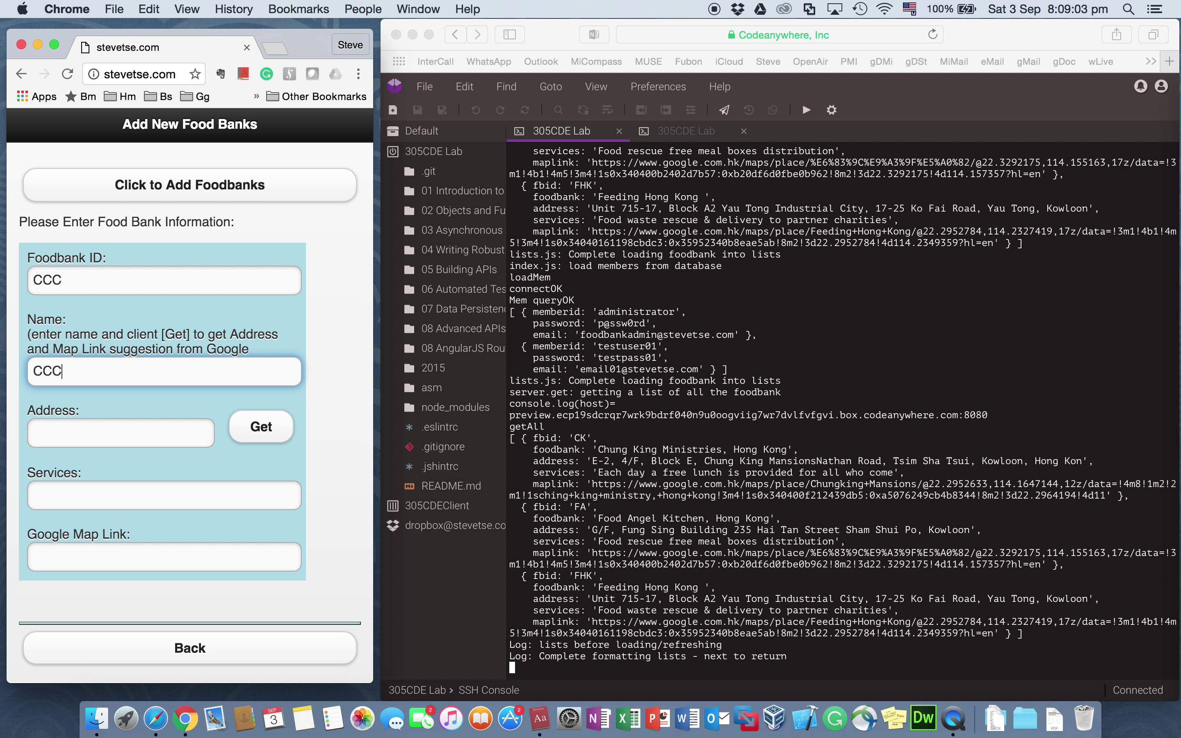
pyautogui.press('Tab')
pyautogui.write('CC')
pyautogui.press('Tab')
pyautogui.press('Tab')
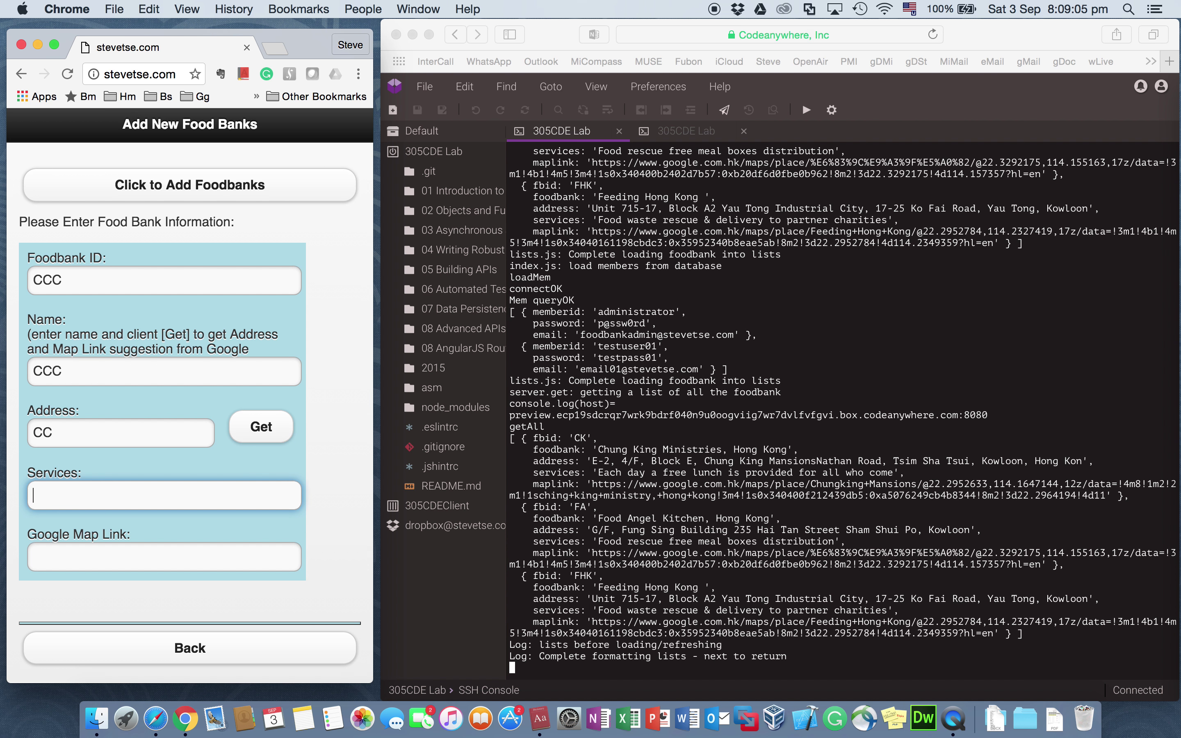
pyautogui.press('Tab')
pyautogui.write('C')
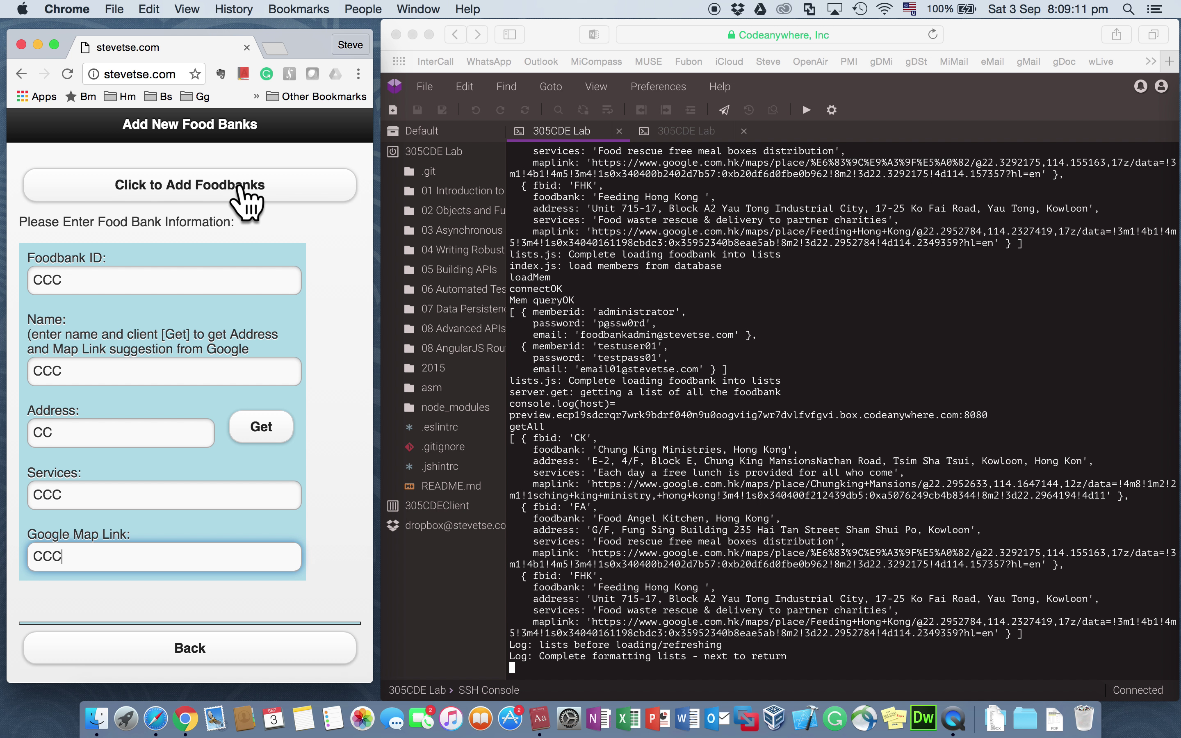
pyautogui.click(224, 185)
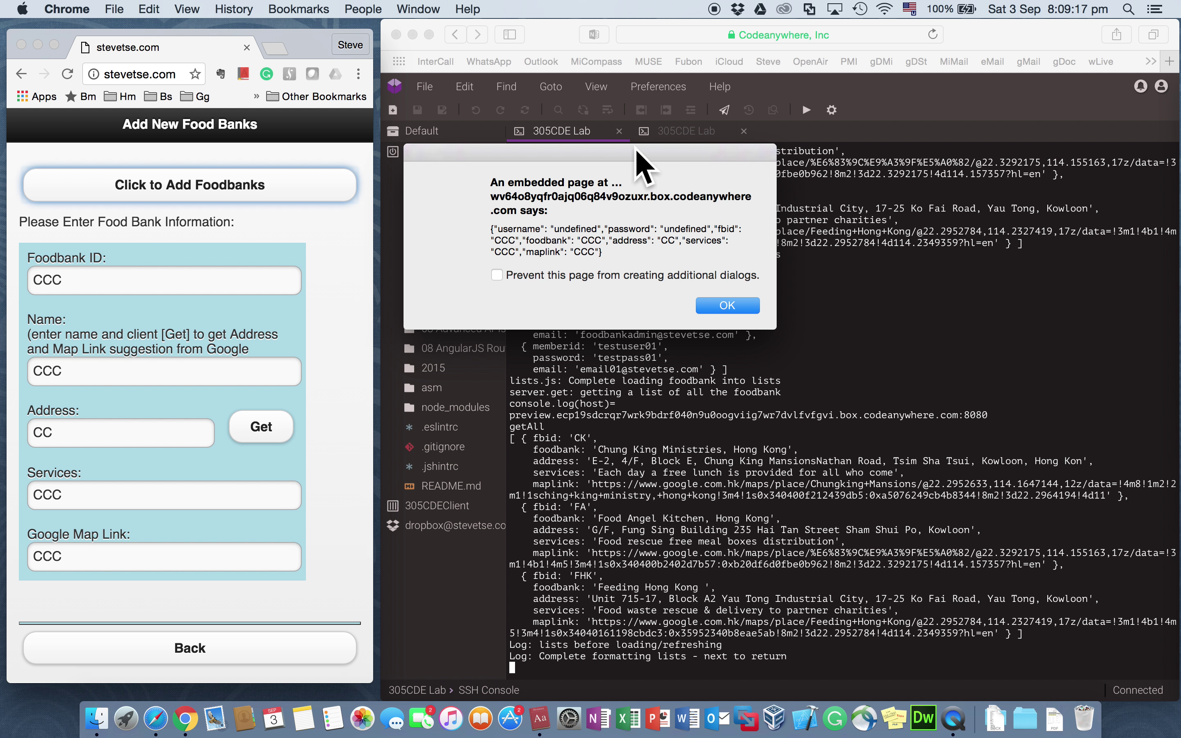
# Step: Check the server's addNew log, then dismiss the submitted-data and 400 Bad Request alerts
pyautogui.moveTo(635, 149); pyautogui.dragTo(474, 149)
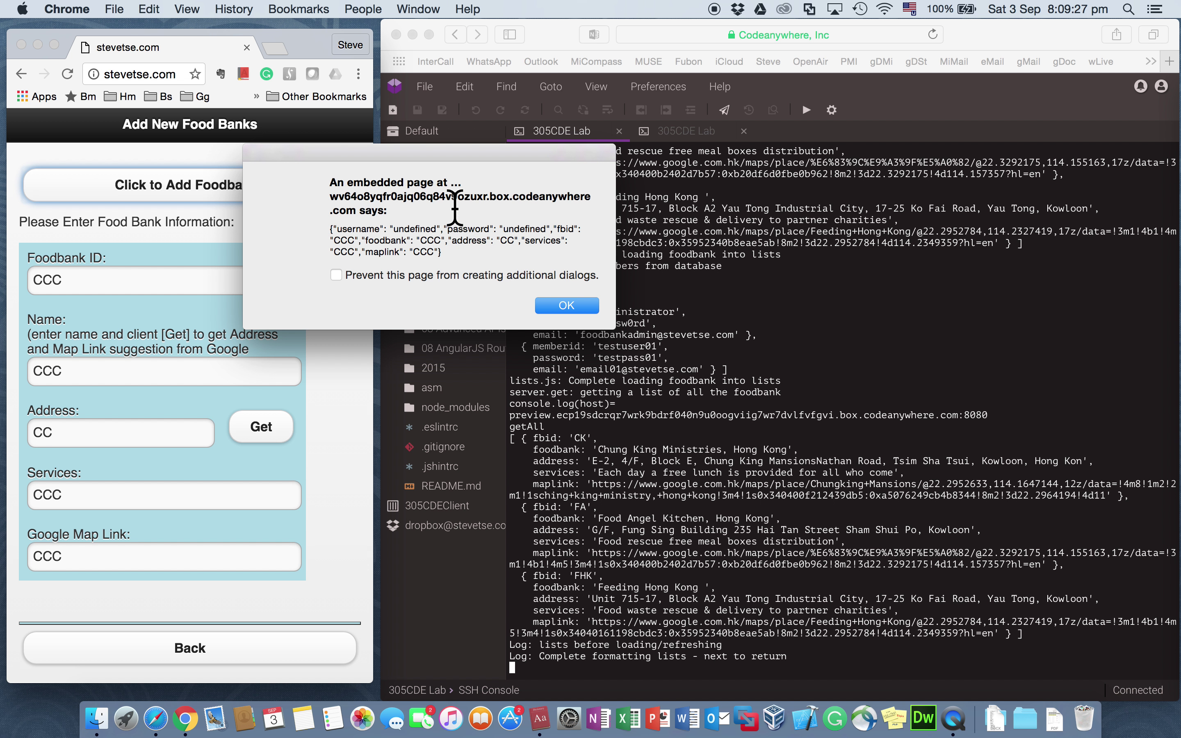
pyautogui.click(566, 305)
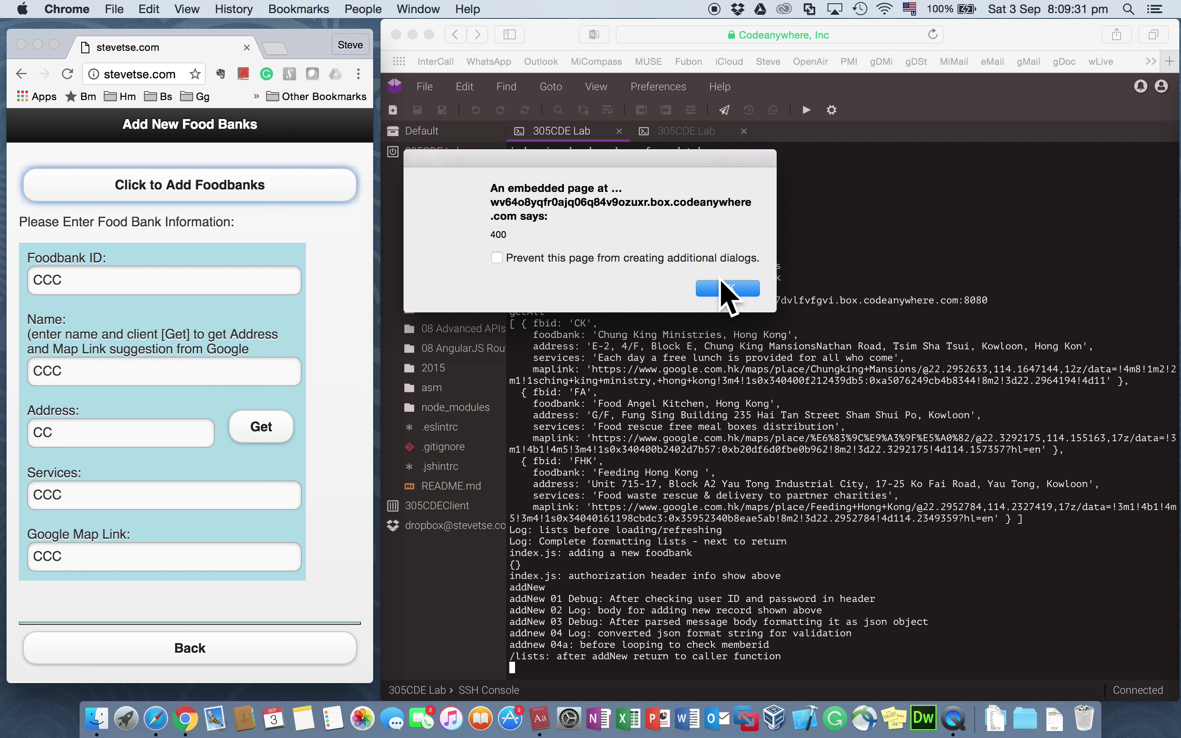
pyautogui.click(722, 287)
# Step: Dismiss the Bad Request alert and go from the home menu to the member registration page
pyautogui.click(727, 288)
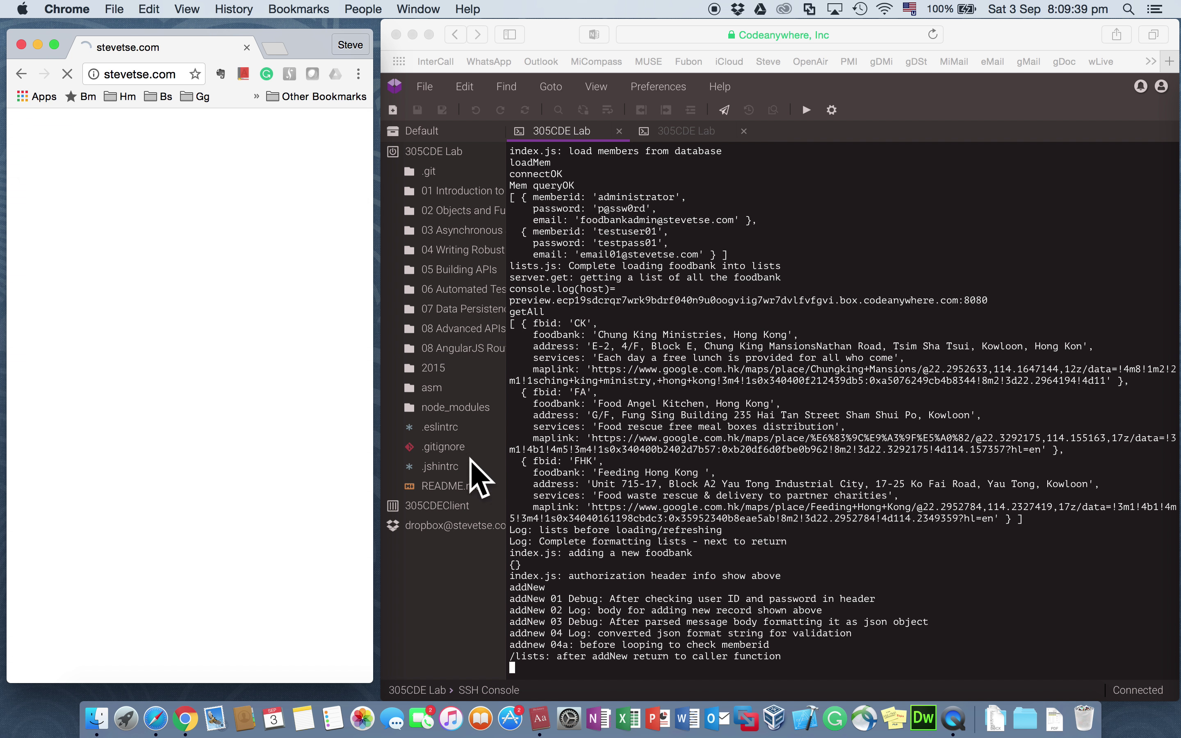
pyautogui.click(220, 653)
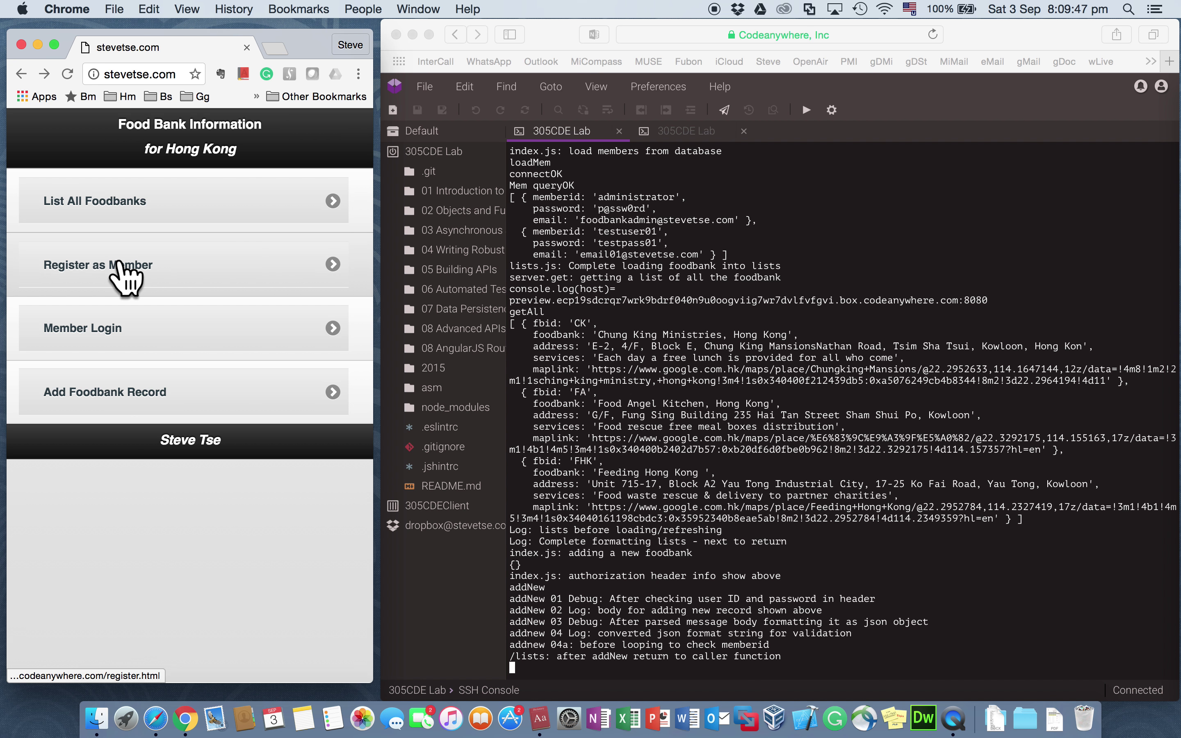
pyautogui.click(122, 274)
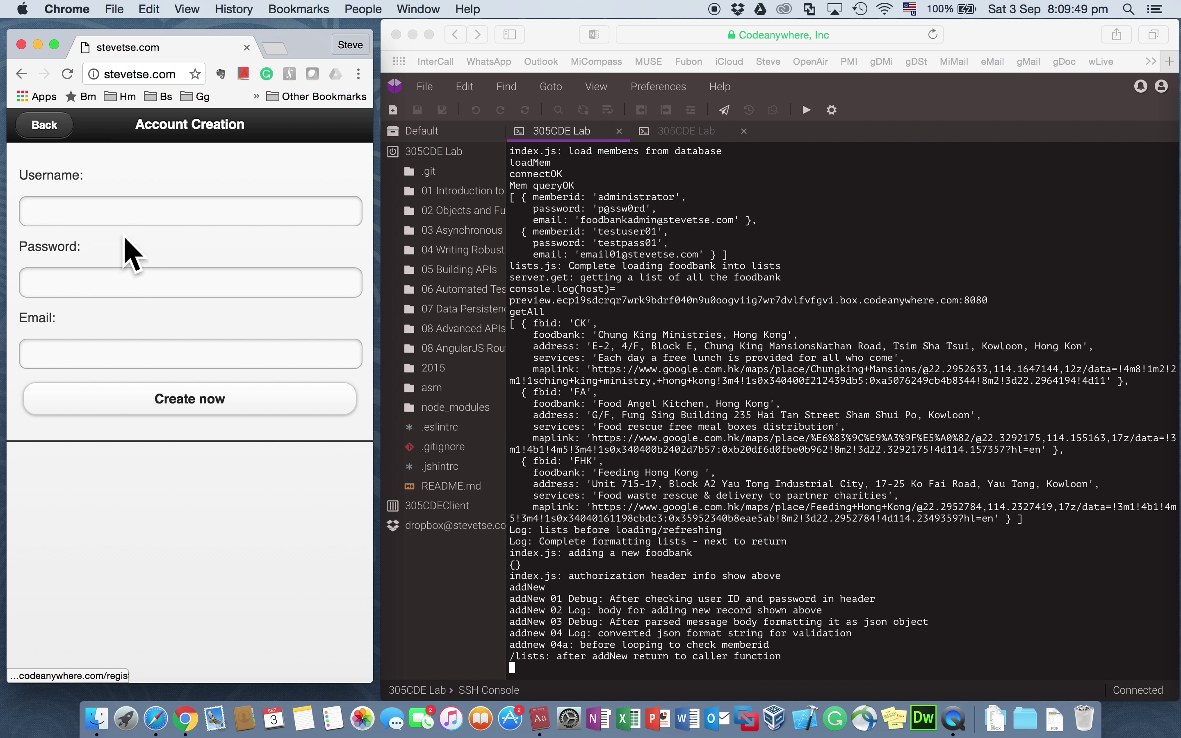
# Step: Enter username testuser02, its password, and the suggested e-mail address
pyautogui.click(134, 210)
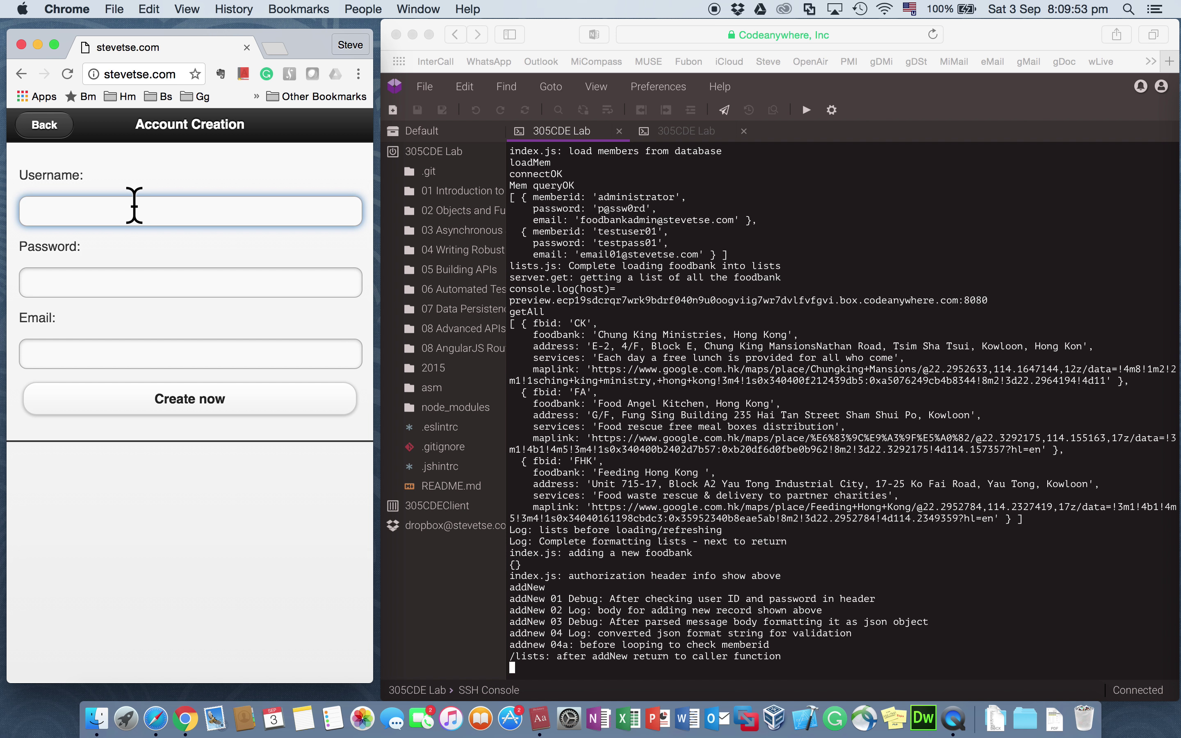
pyautogui.write('te')
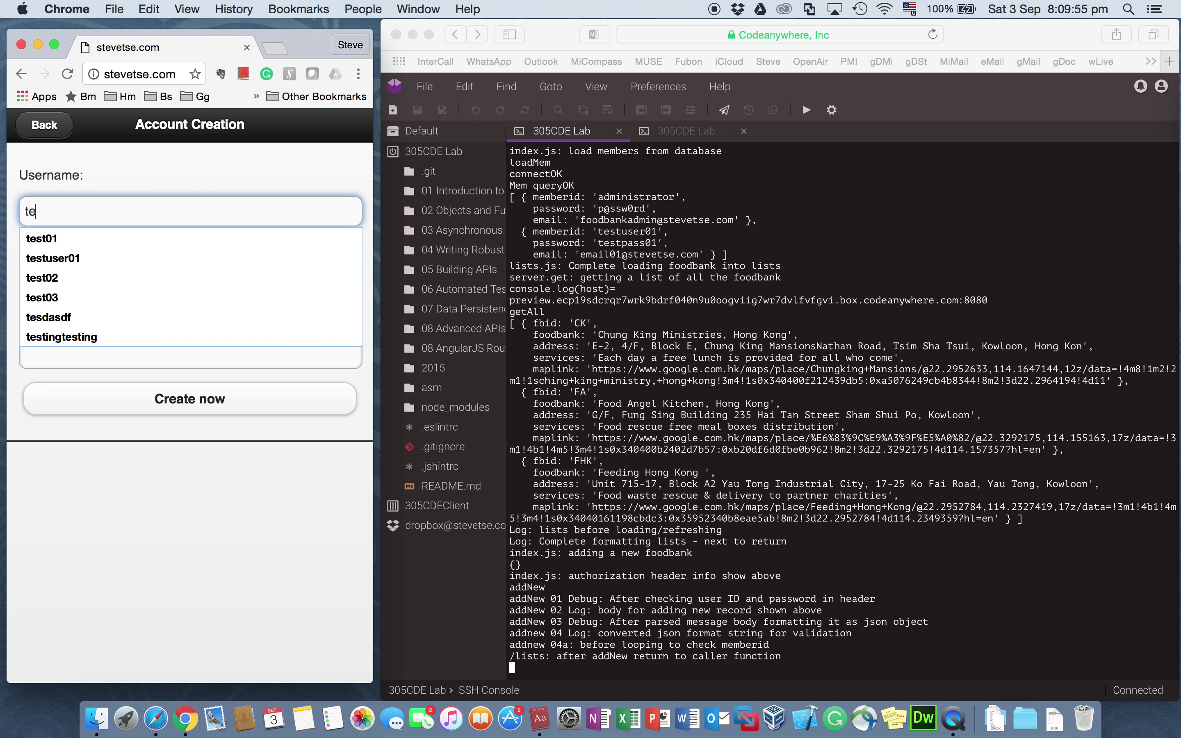
pyautogui.write('stuser02')
pyautogui.press('Tab')
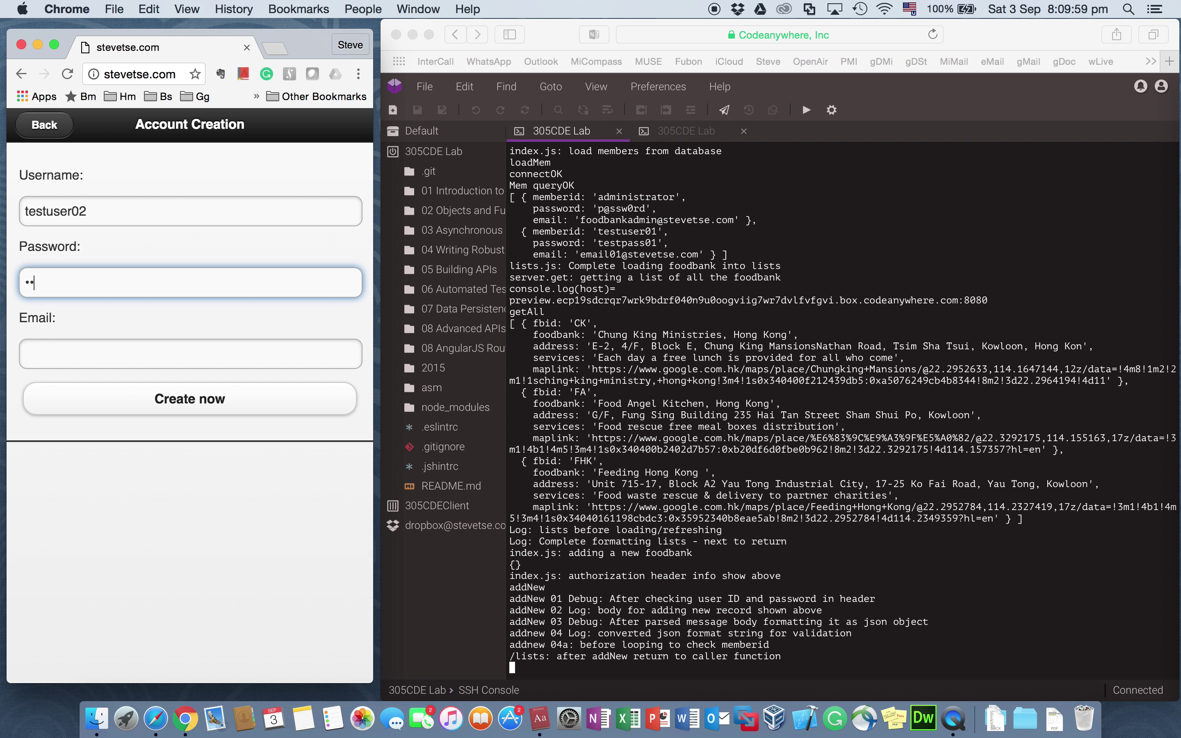
pyautogui.write('testpass02')
pyautogui.press('Tab')
pyautogui.write('email')
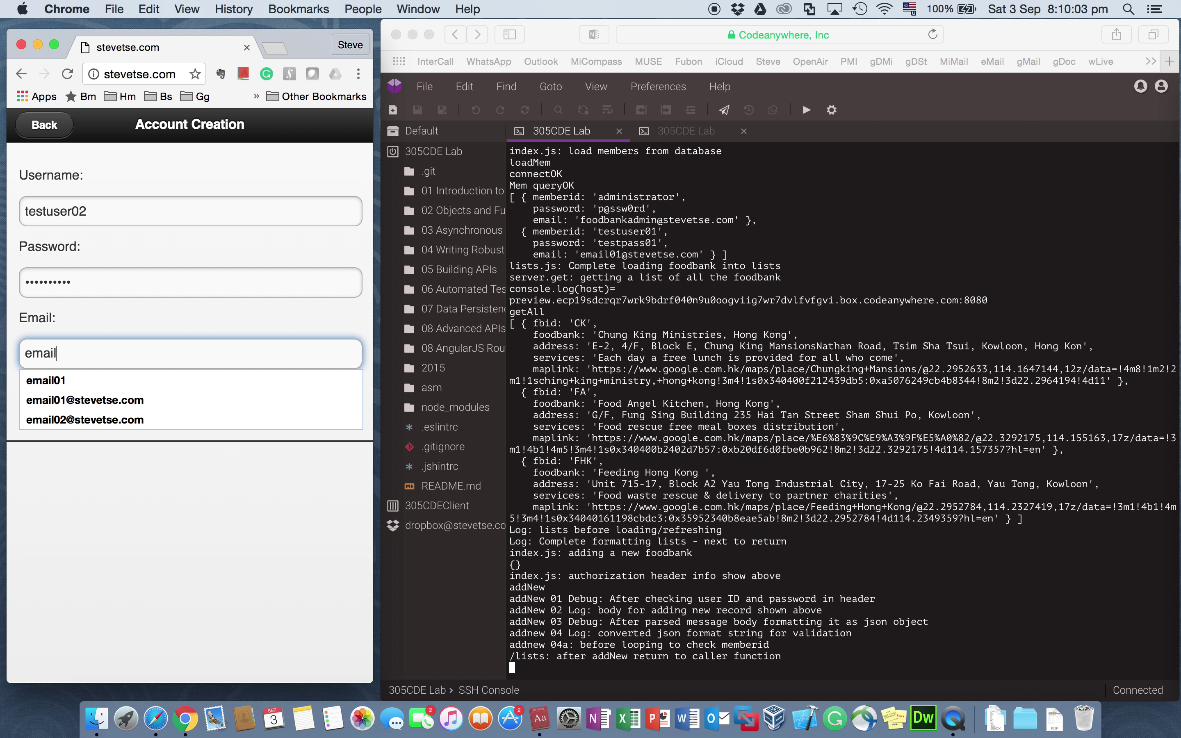
pyautogui.write('02')
pyautogui.press('Down')
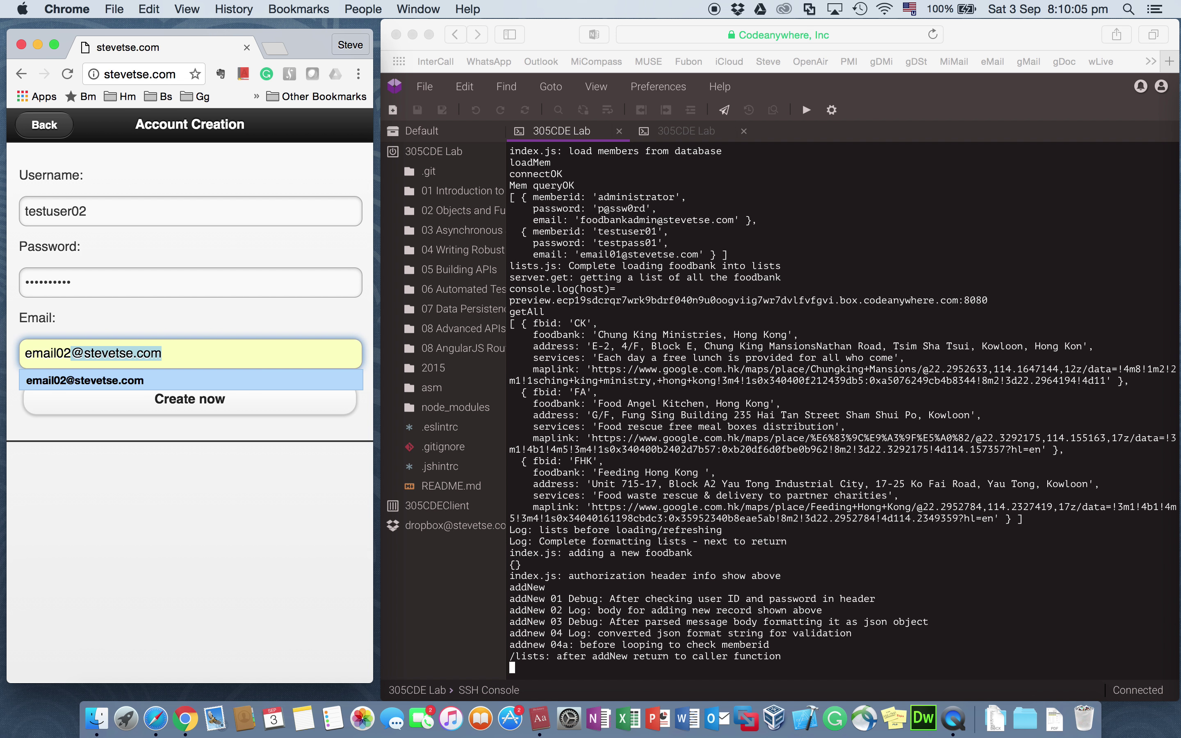
pyautogui.press('Tab')
pyautogui.press('super+Tab')
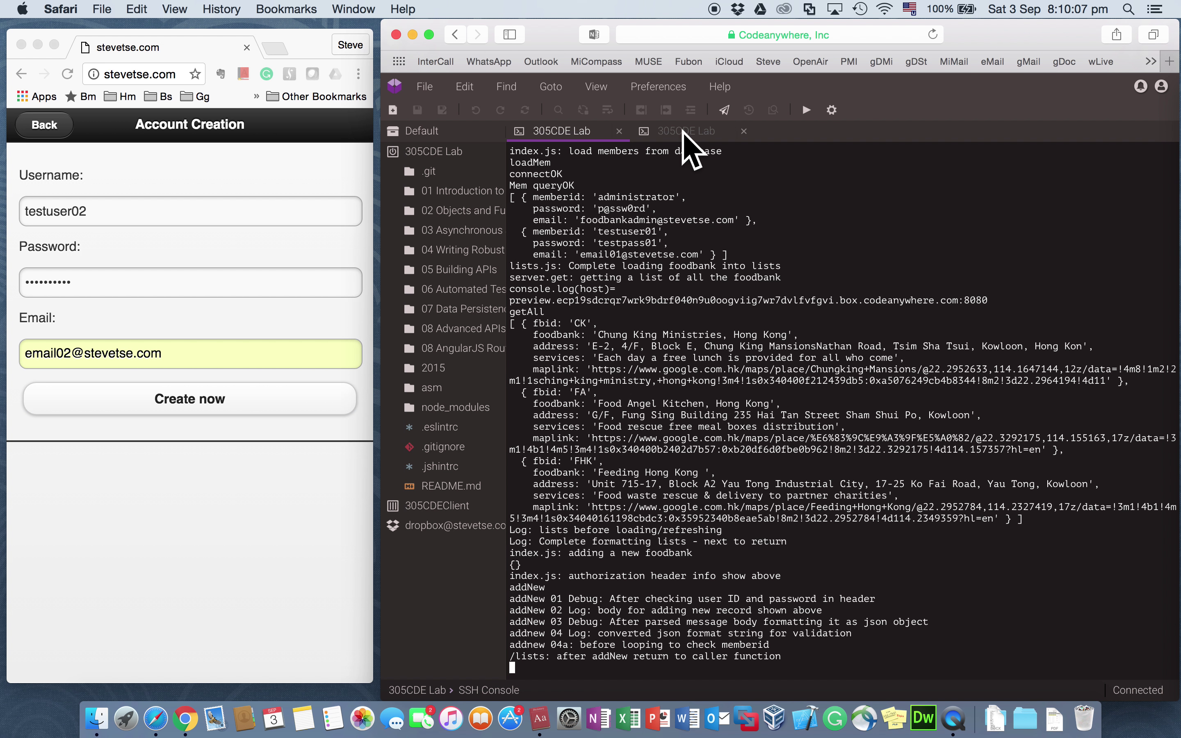
# Step: Submit the testuser02 account and acknowledge the submitted-data and 'Account created' alerts
pyautogui.click(683, 132)
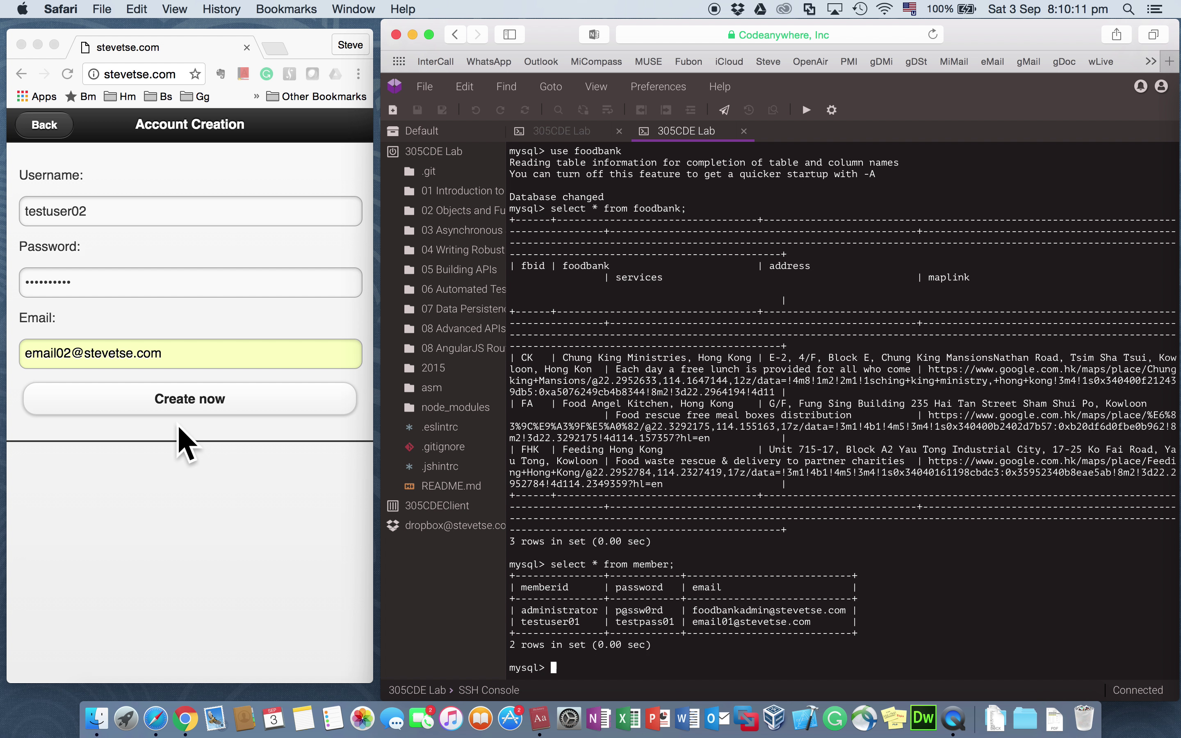
pyautogui.click(166, 459)
pyautogui.click(196, 410)
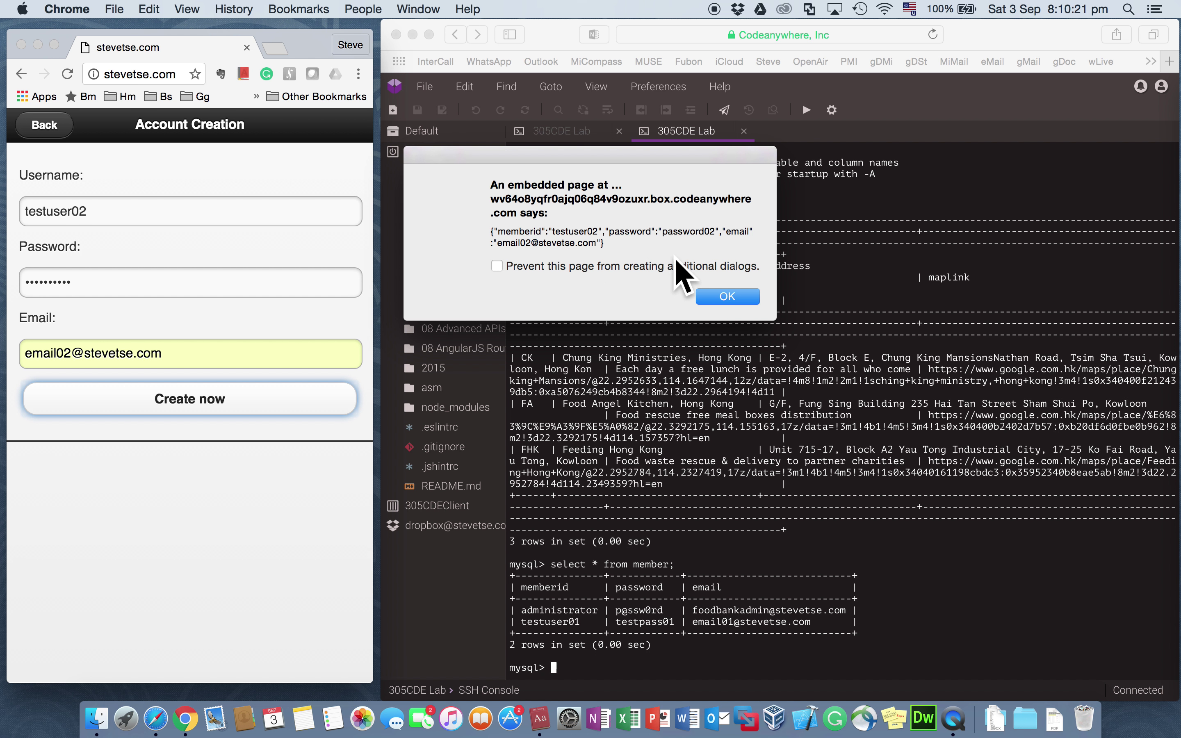
pyautogui.click(727, 295)
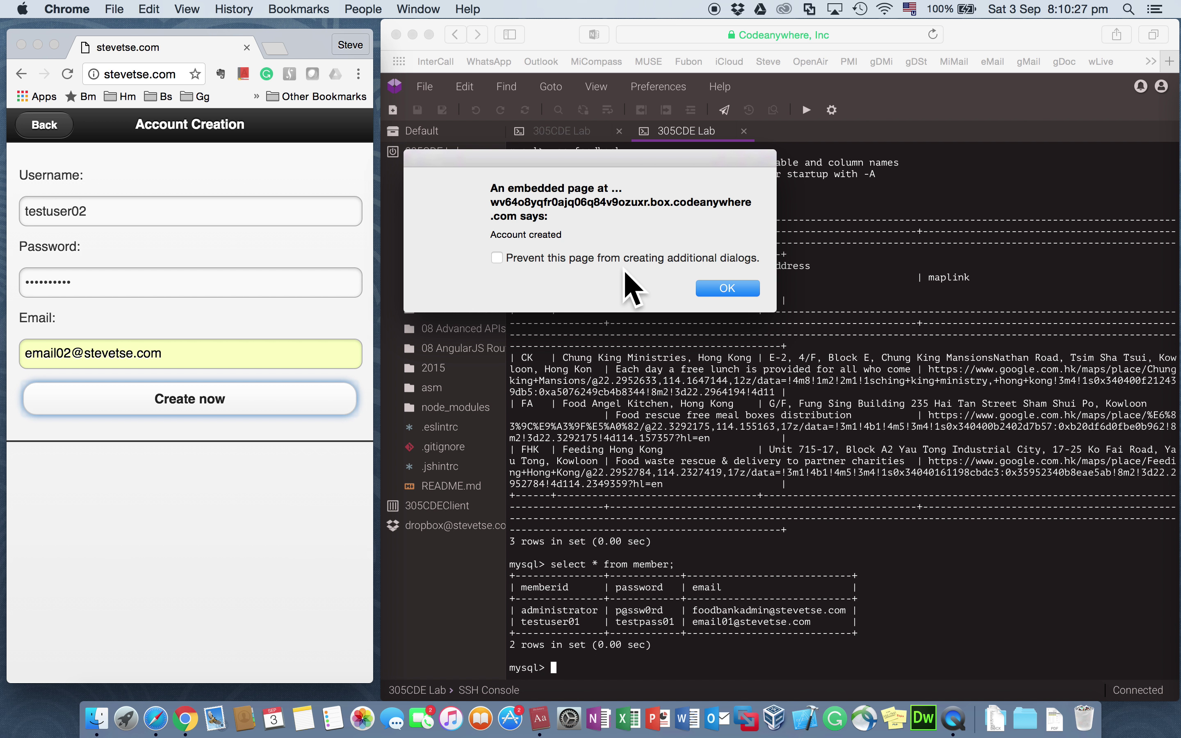
pyautogui.click(723, 286)
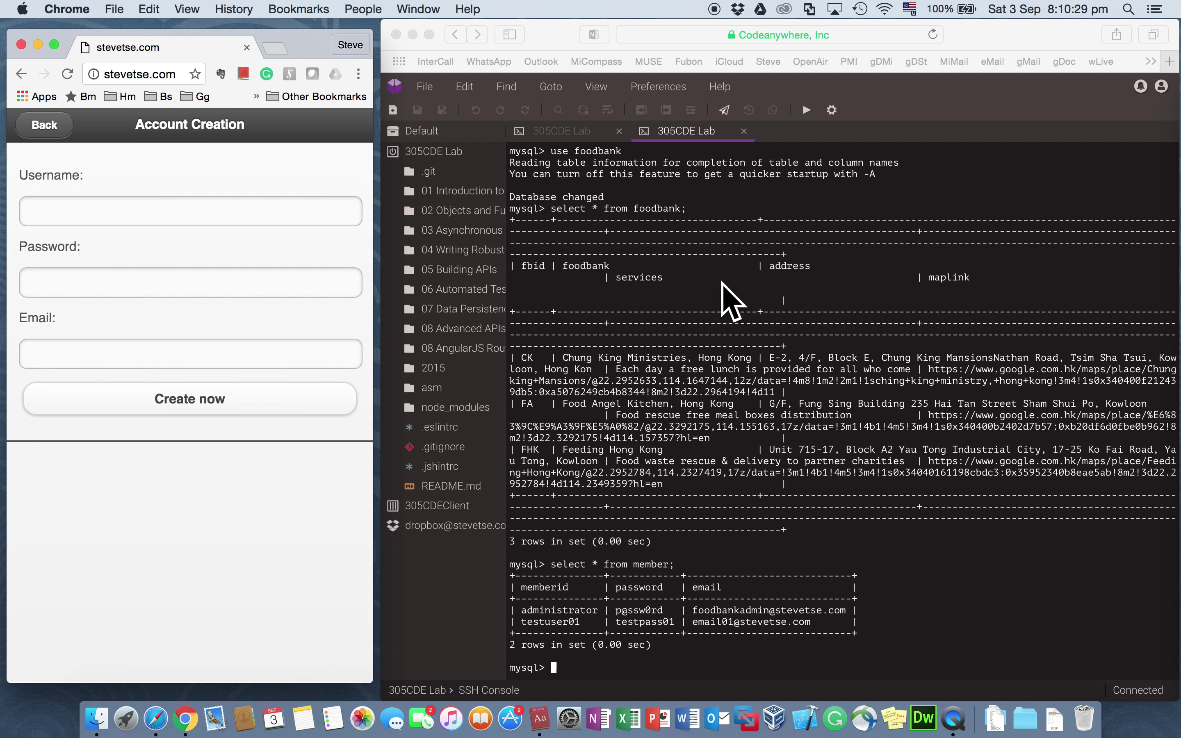
pyautogui.click(555, 126)
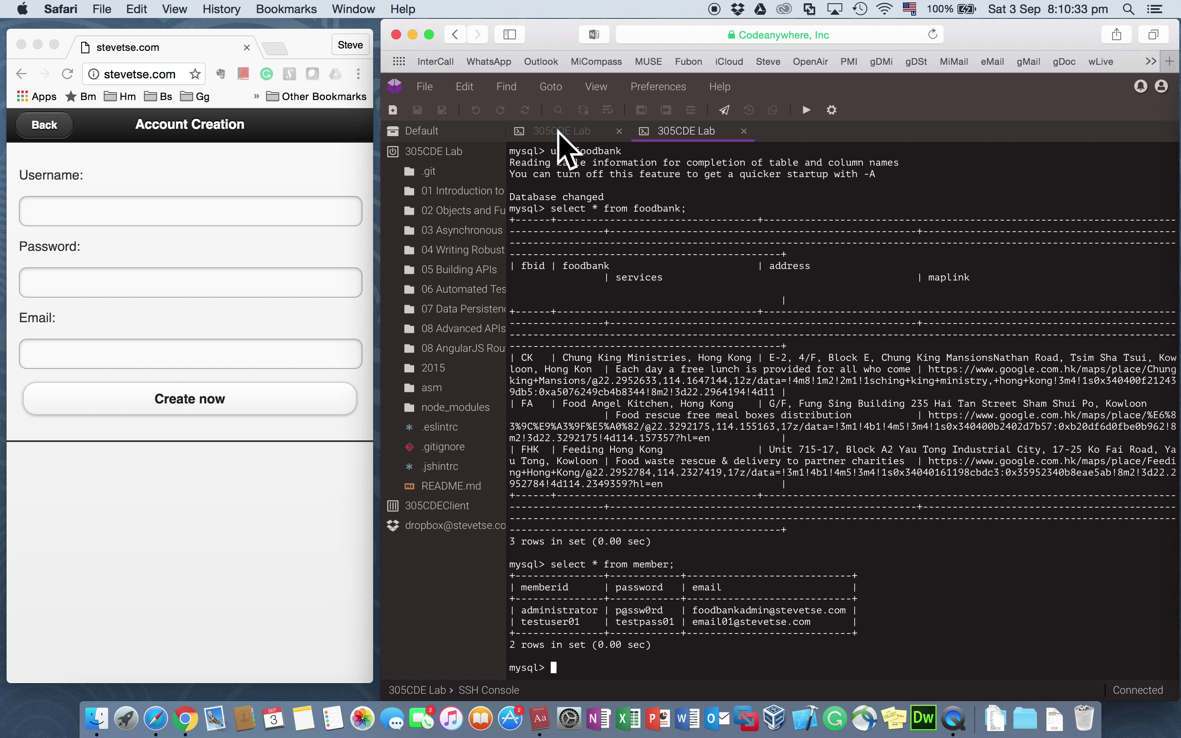
pyautogui.click(555, 126)
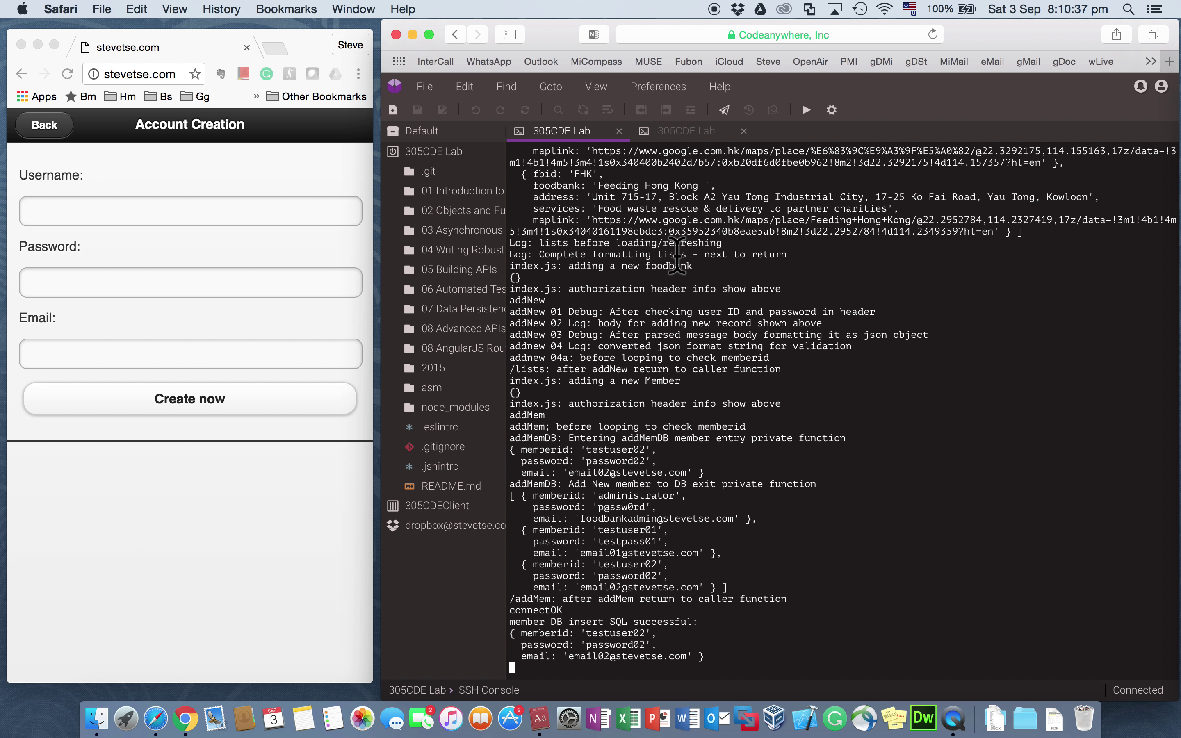
pyautogui.click(680, 131)
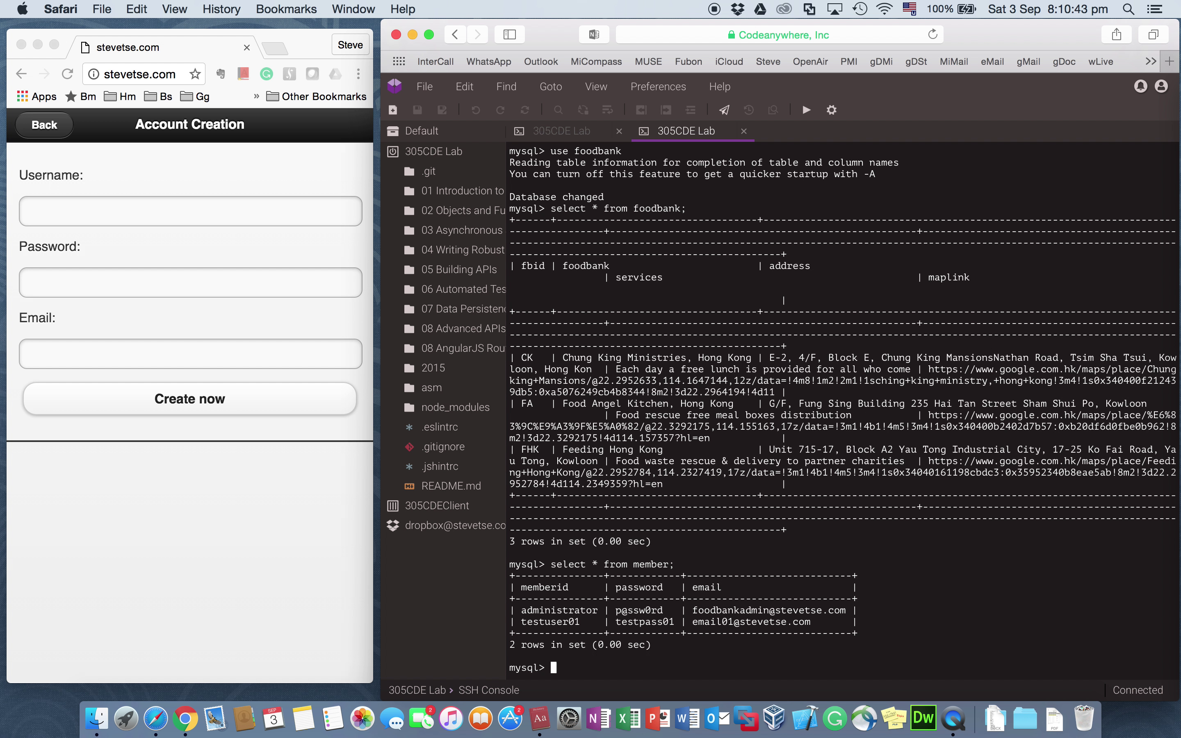
# Step: Rerun select * from member; to see testuser02 as the third row, then go Back in the app
pyautogui.press('Up')
pyautogui.press('Return')
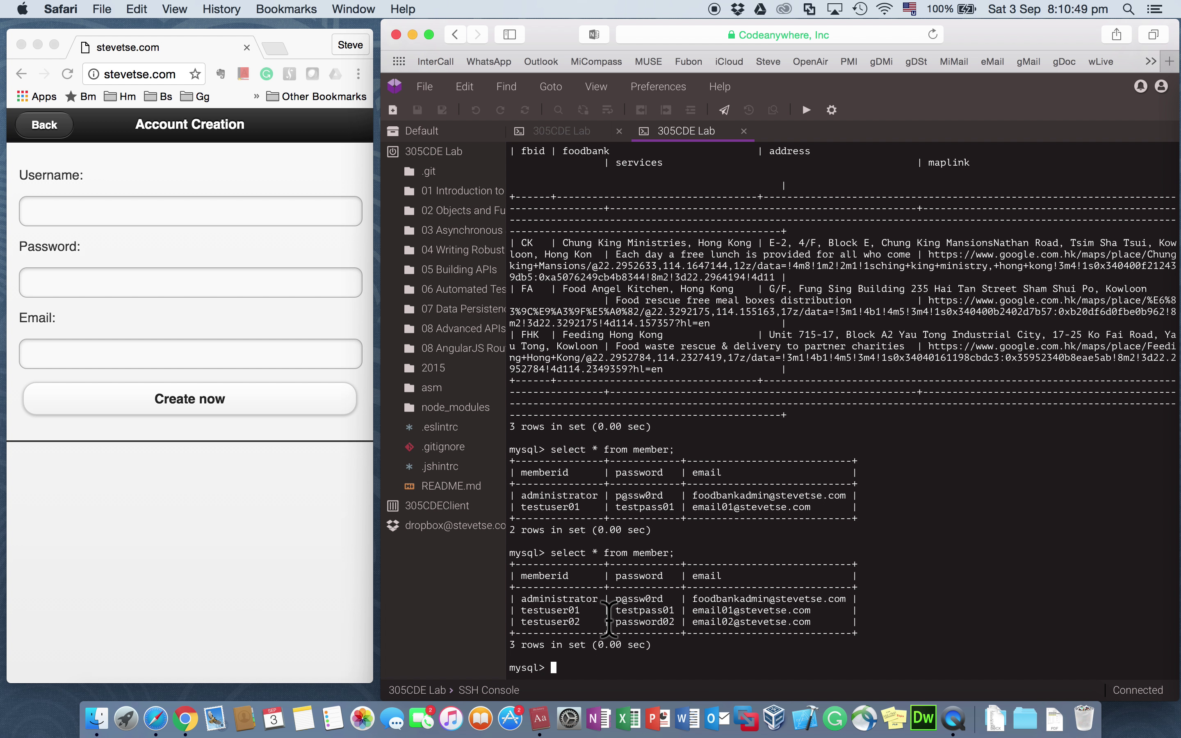
pyautogui.click(131, 567)
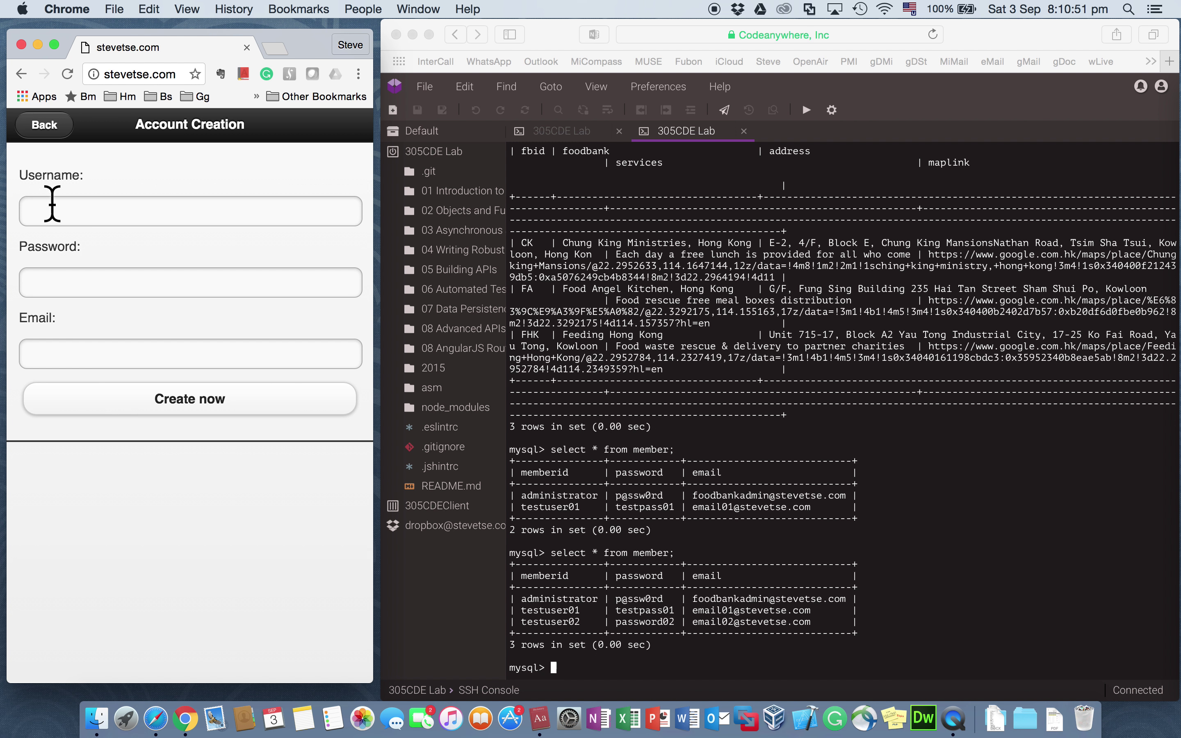
pyautogui.click(38, 128)
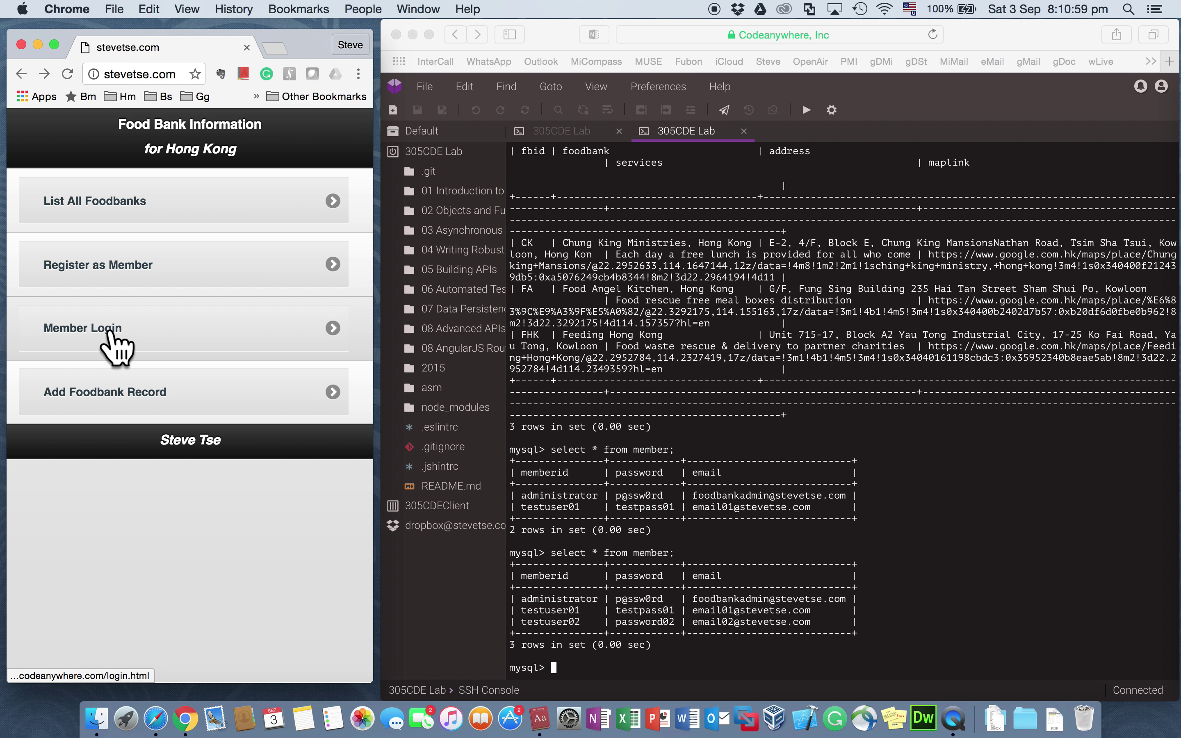
pyautogui.click(120, 333)
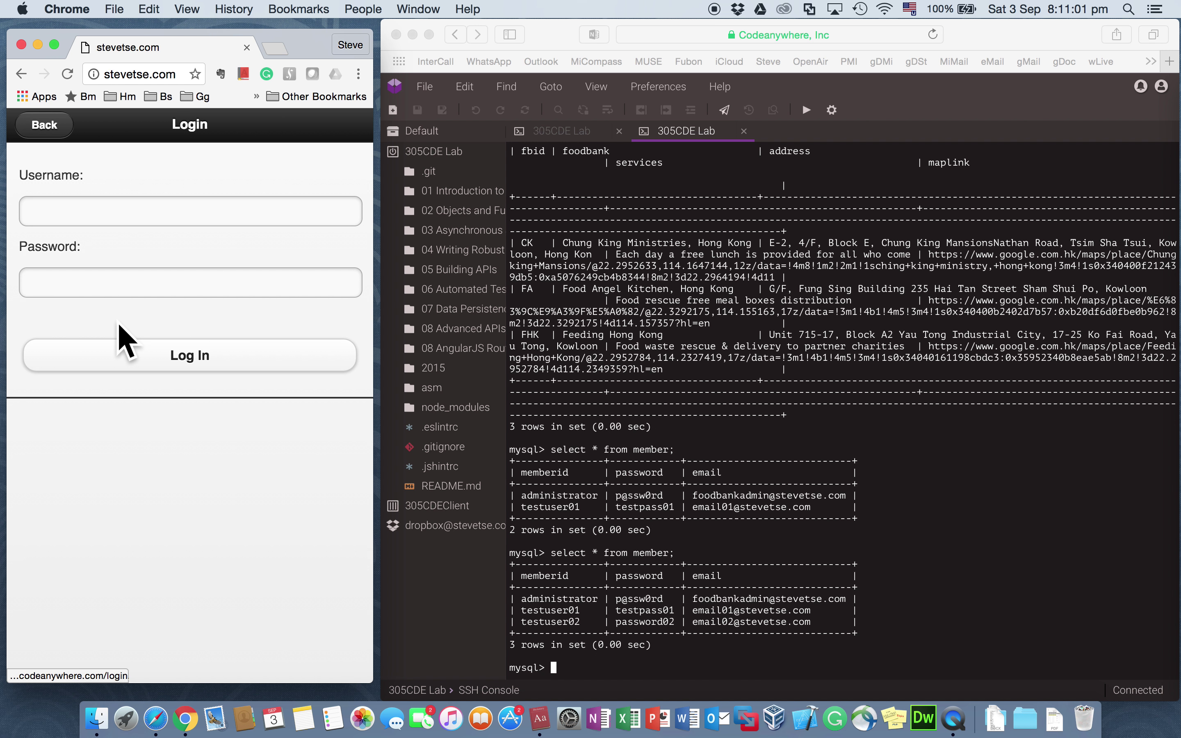
pyautogui.click(148, 212)
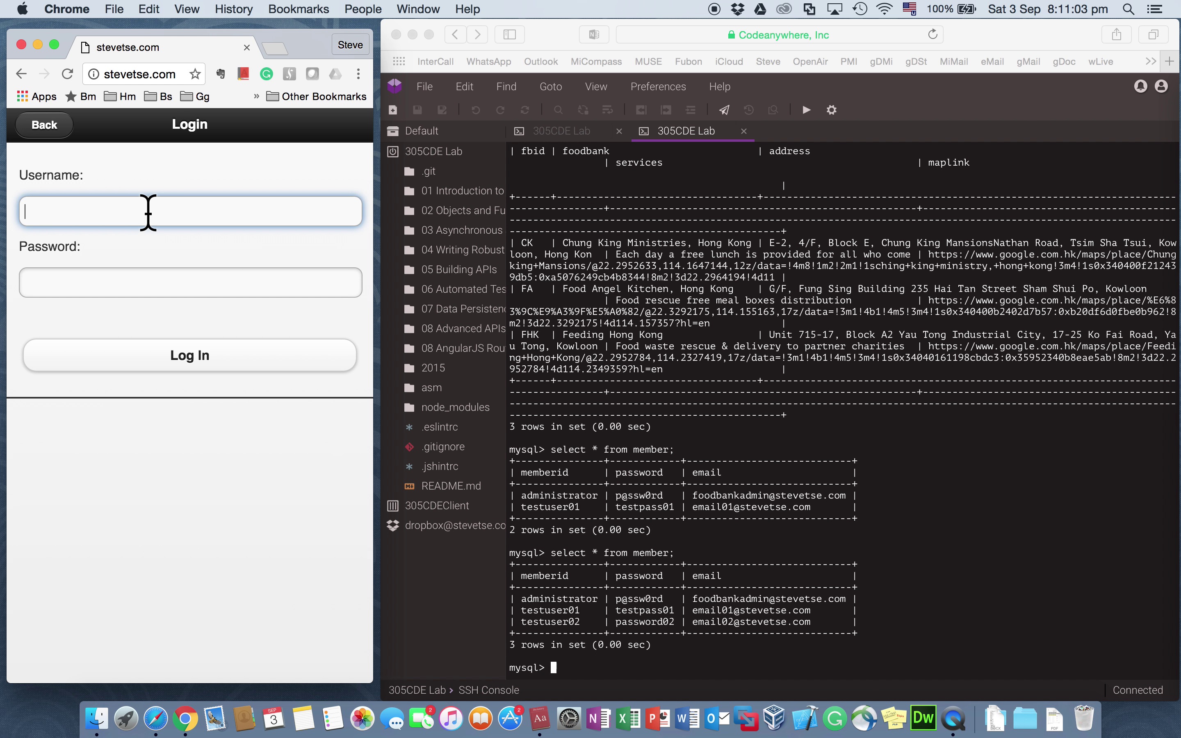
pyautogui.write('test')
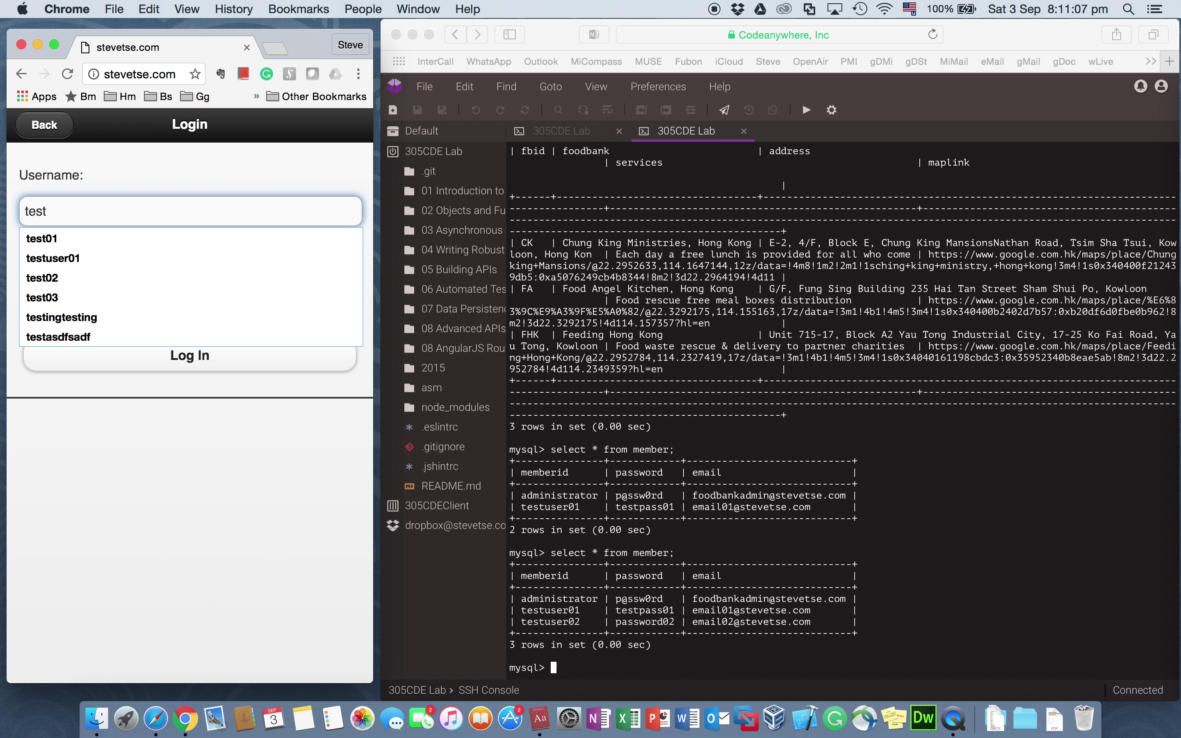
pyautogui.write('user99')
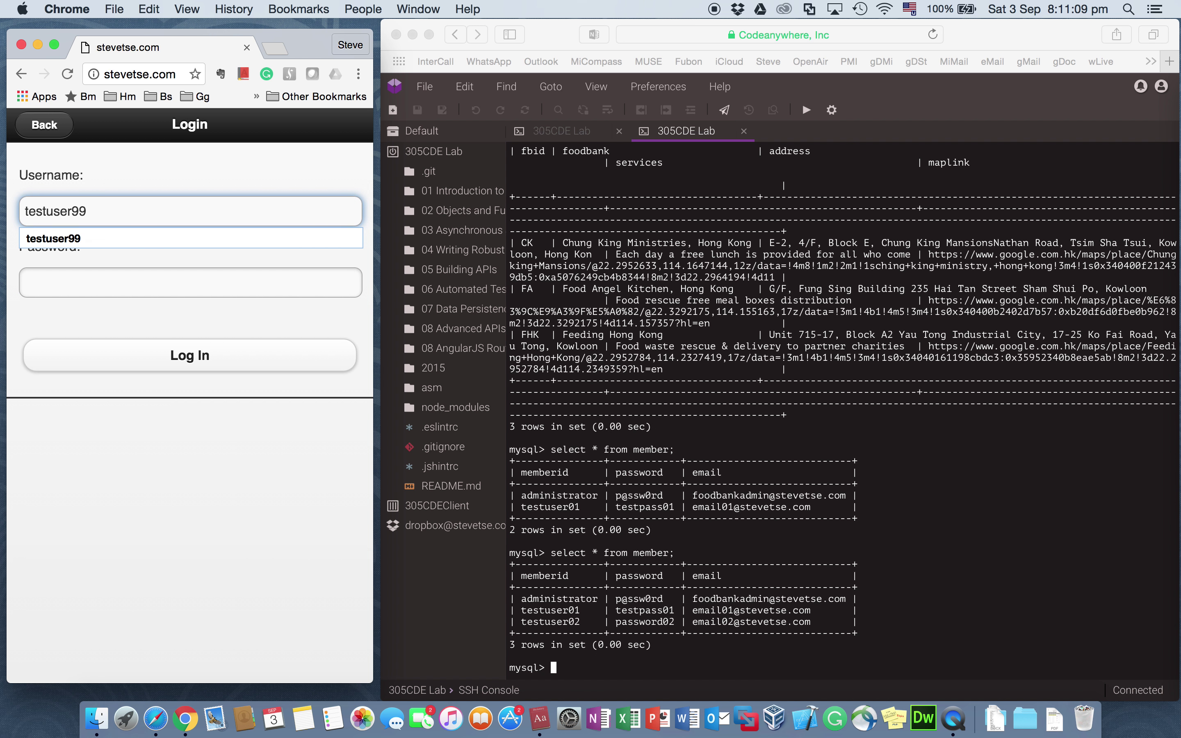
pyautogui.press('Tab')
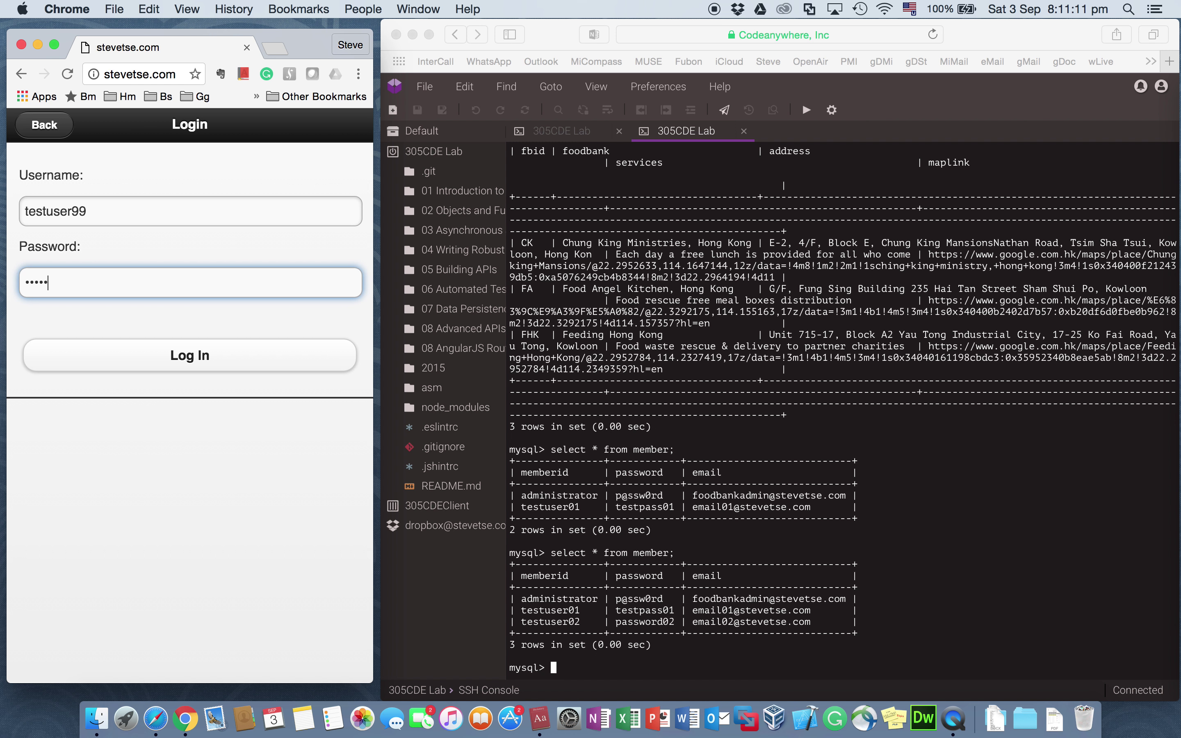
pyautogui.click(181, 359)
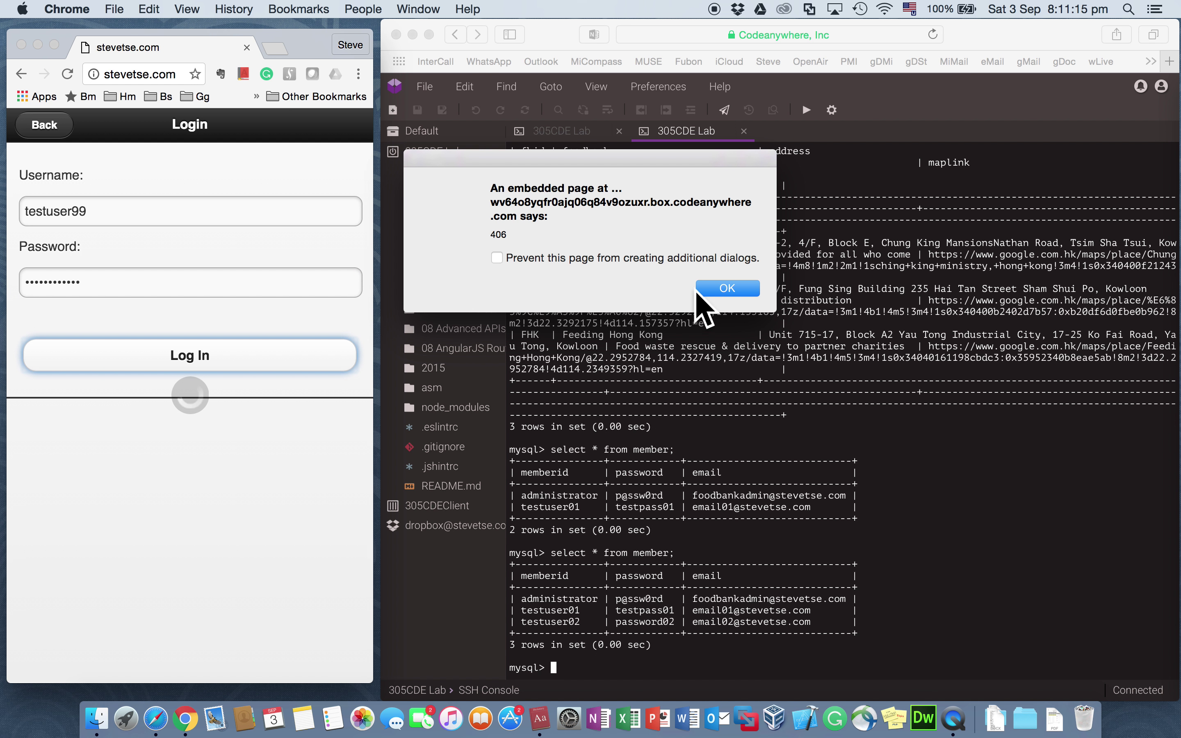
pyautogui.click(729, 287)
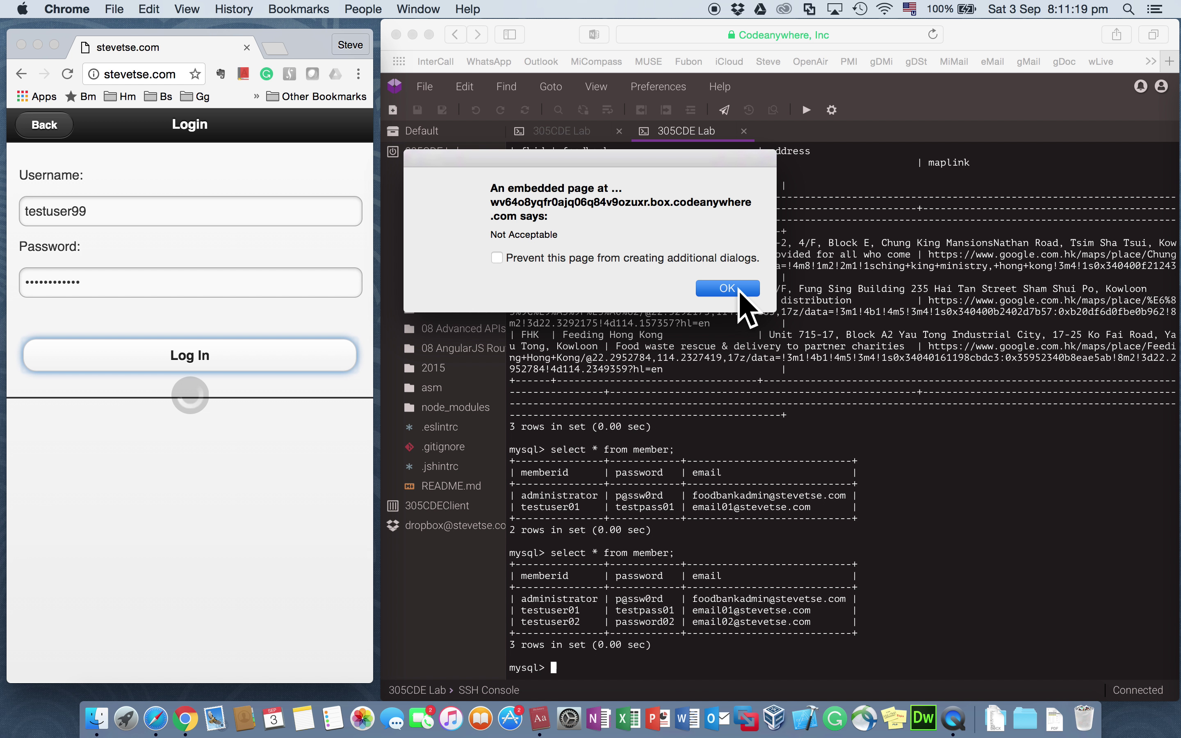
pyautogui.click(739, 292)
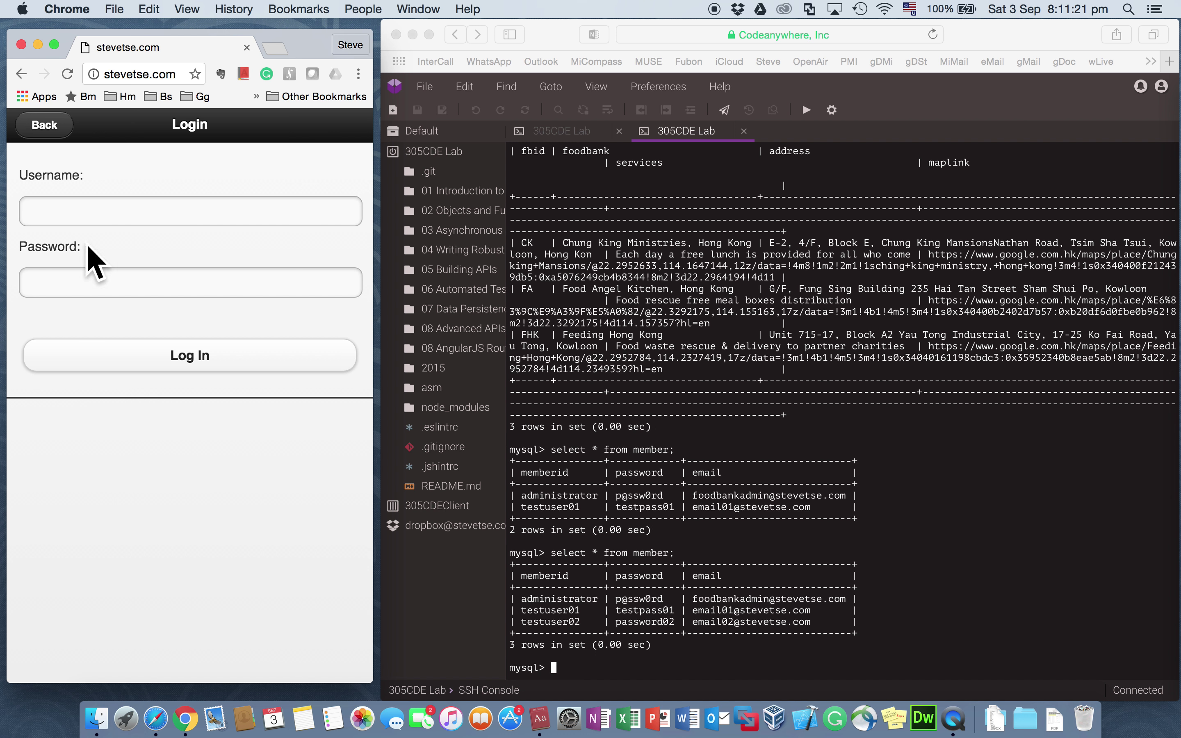
pyautogui.click(53, 128)
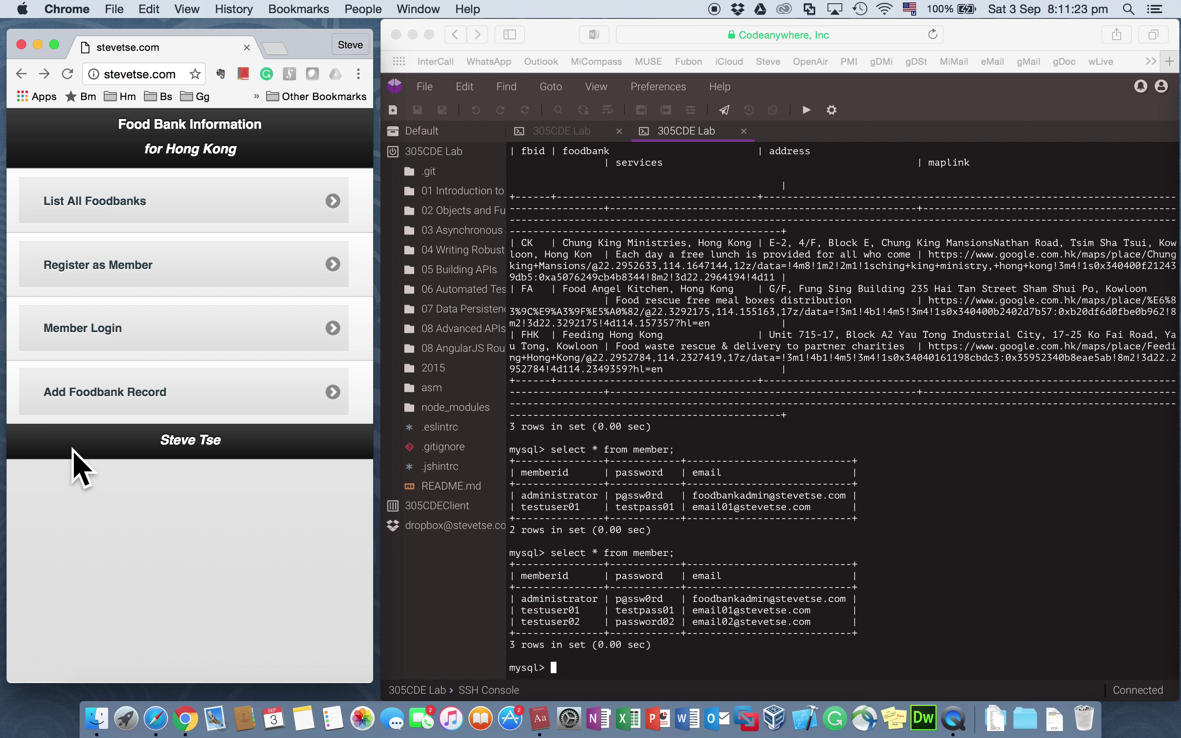
# Step: Log in as testuser02, acknowledge the member-found and 'Login Successful' alerts, then return to the menu
pyautogui.click(100, 333)
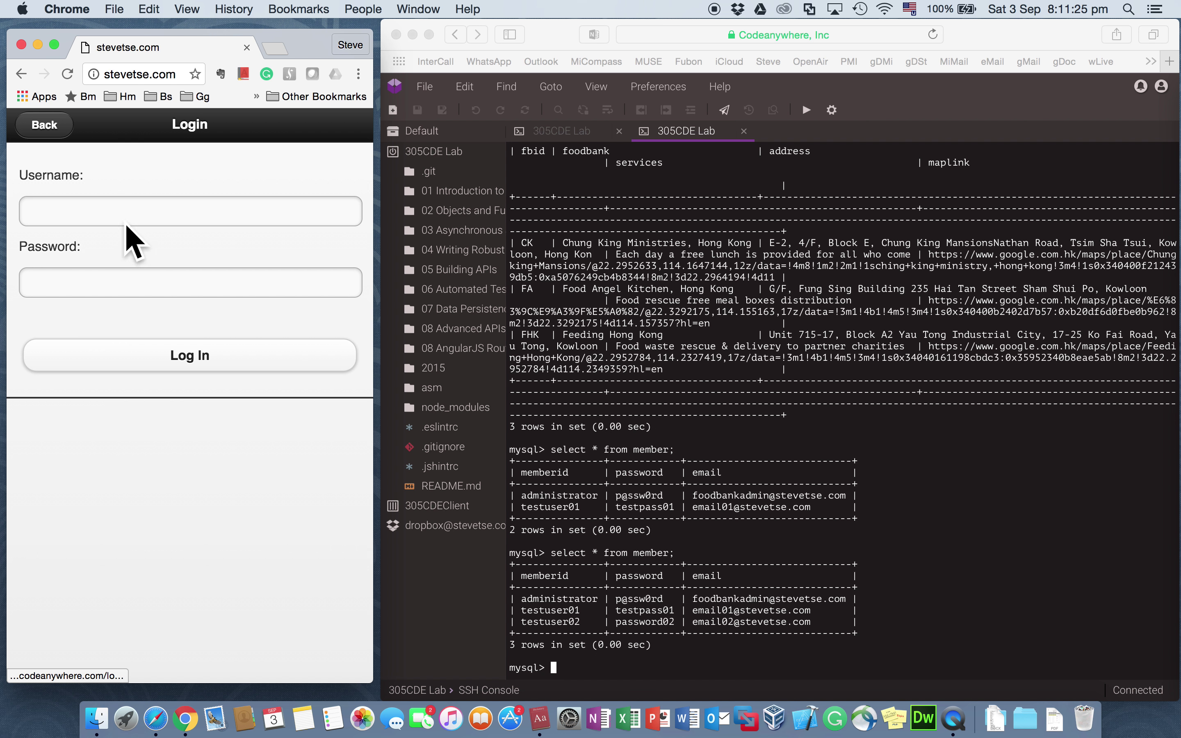
pyautogui.click(133, 210)
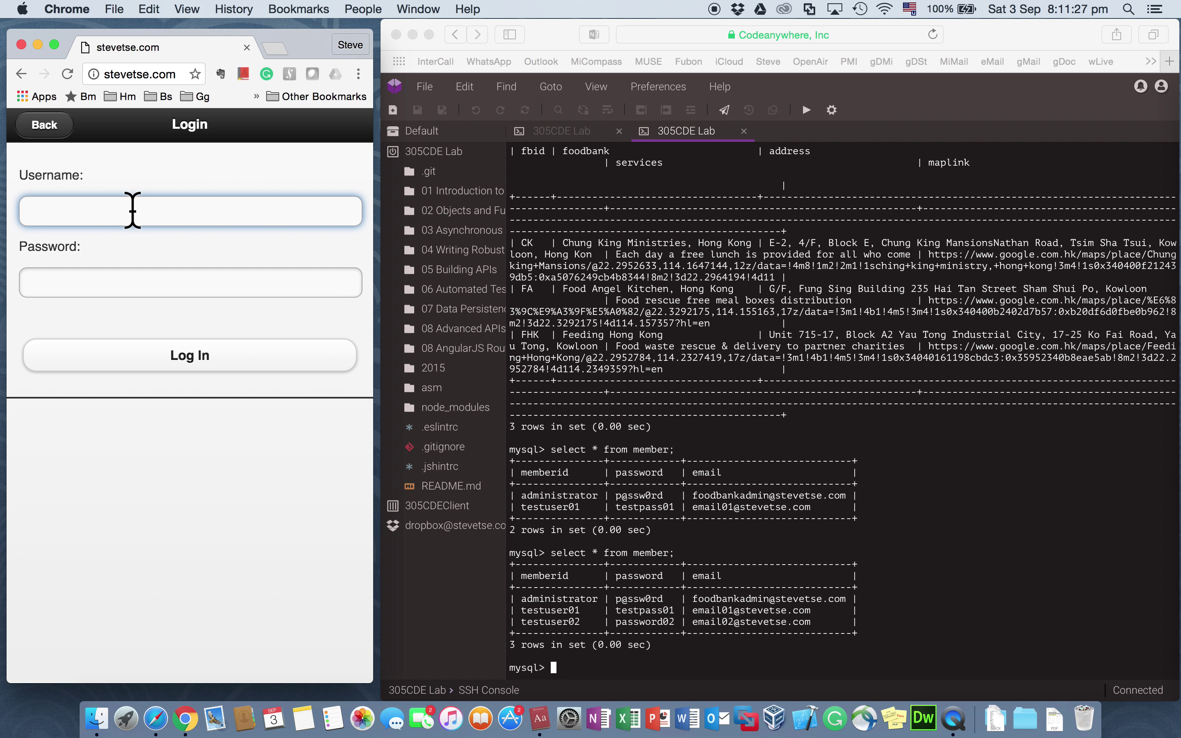
pyautogui.write('testuser')
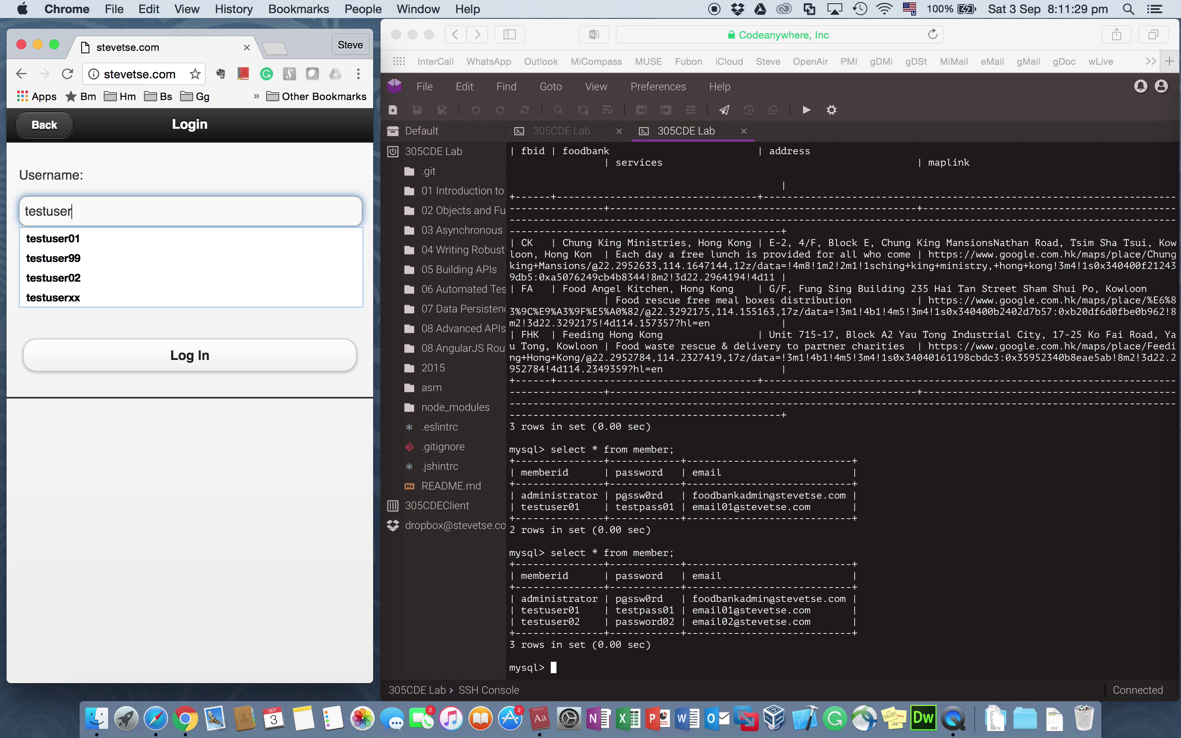
pyautogui.write('02')
pyautogui.press('Tab')
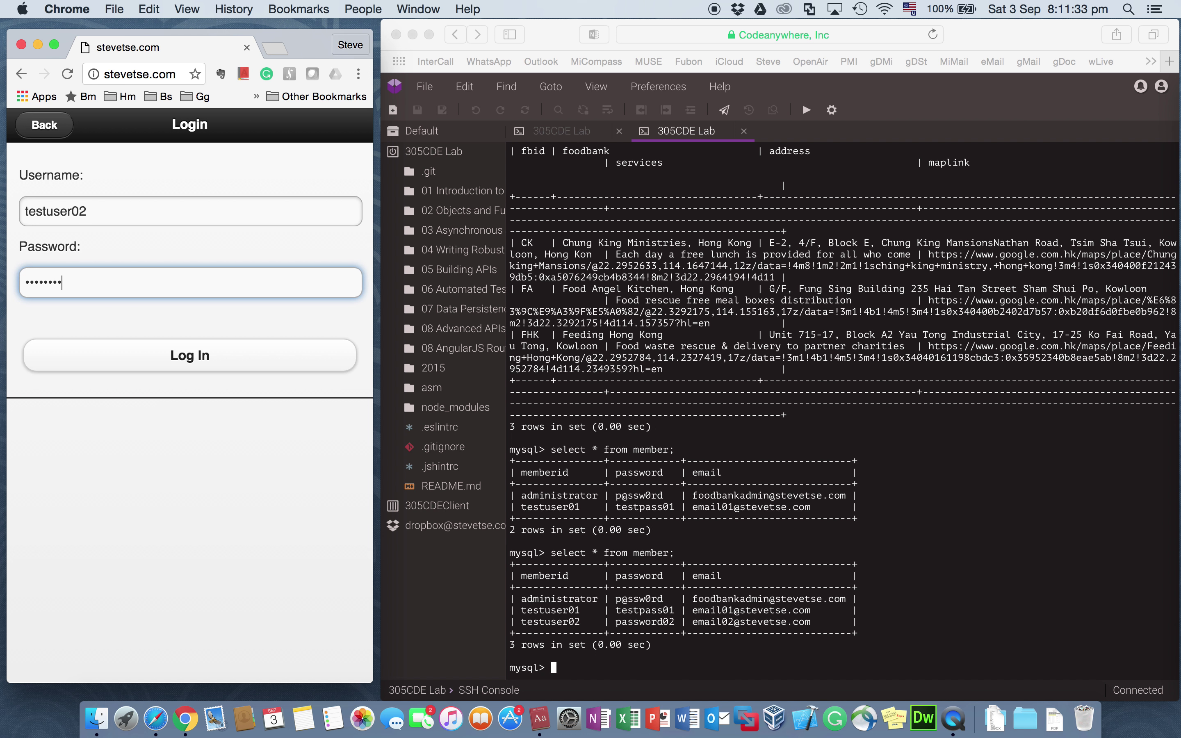
pyautogui.press('Tab')
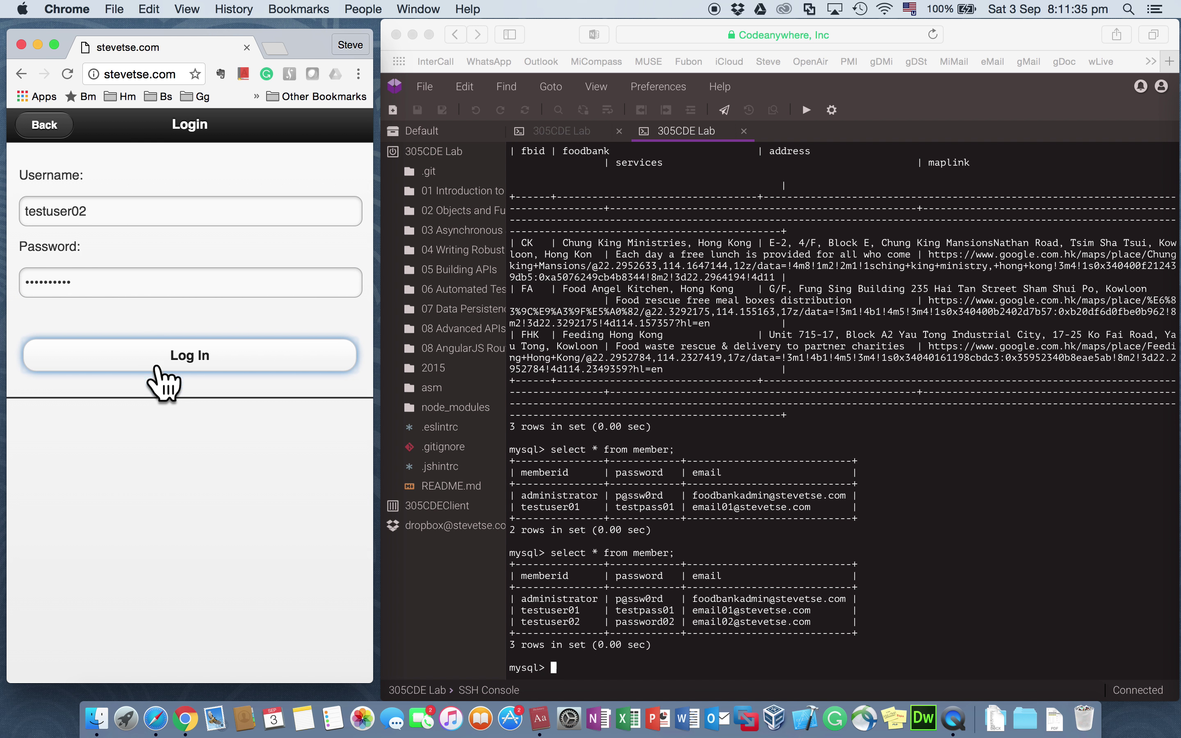
pyautogui.click(188, 369)
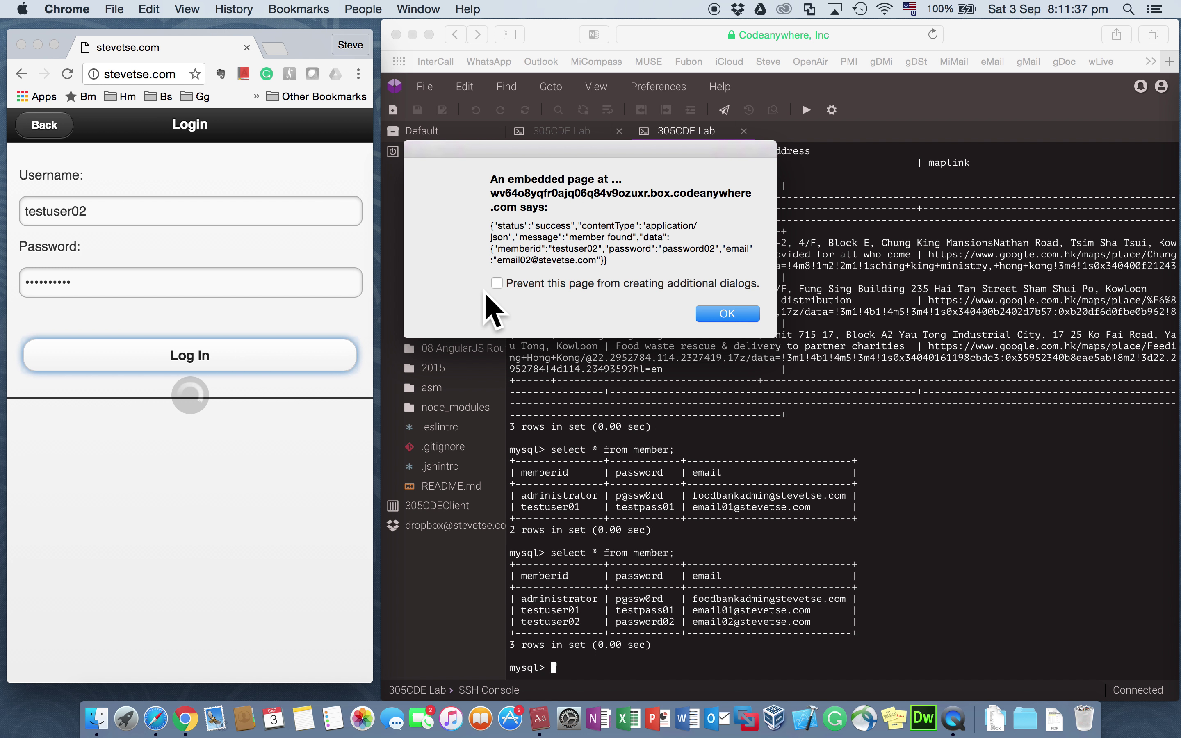
pyautogui.click(721, 308)
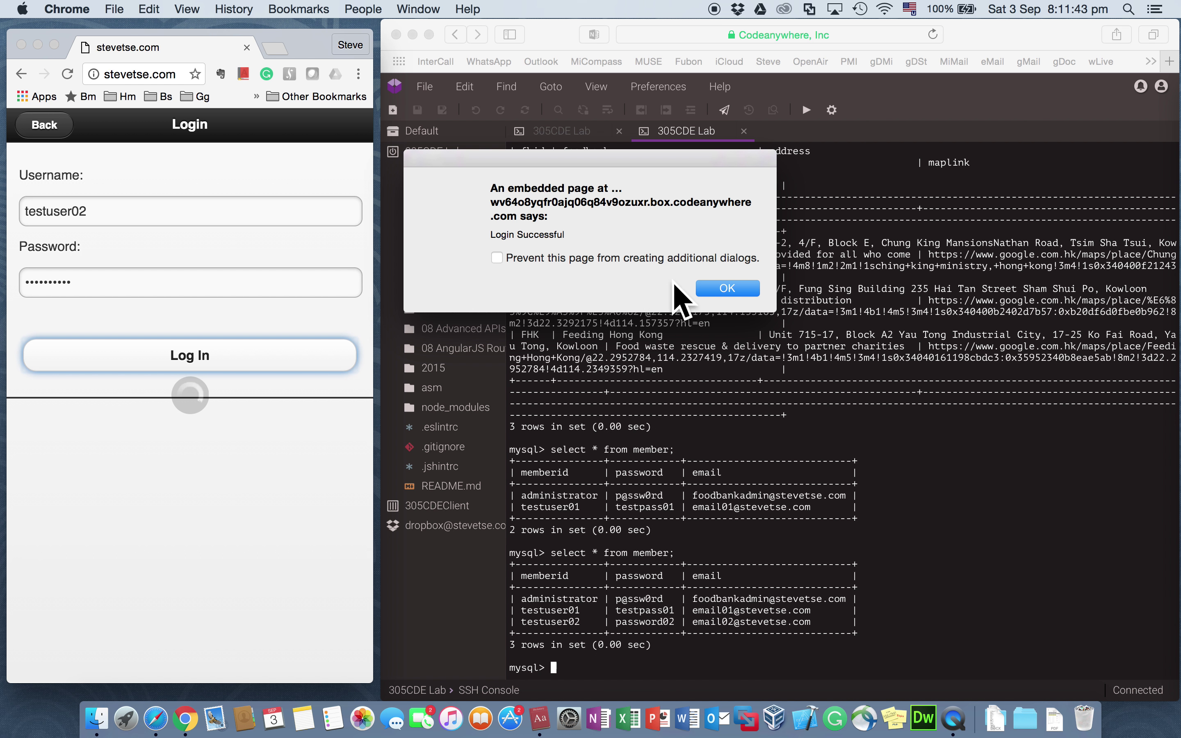
pyautogui.click(727, 288)
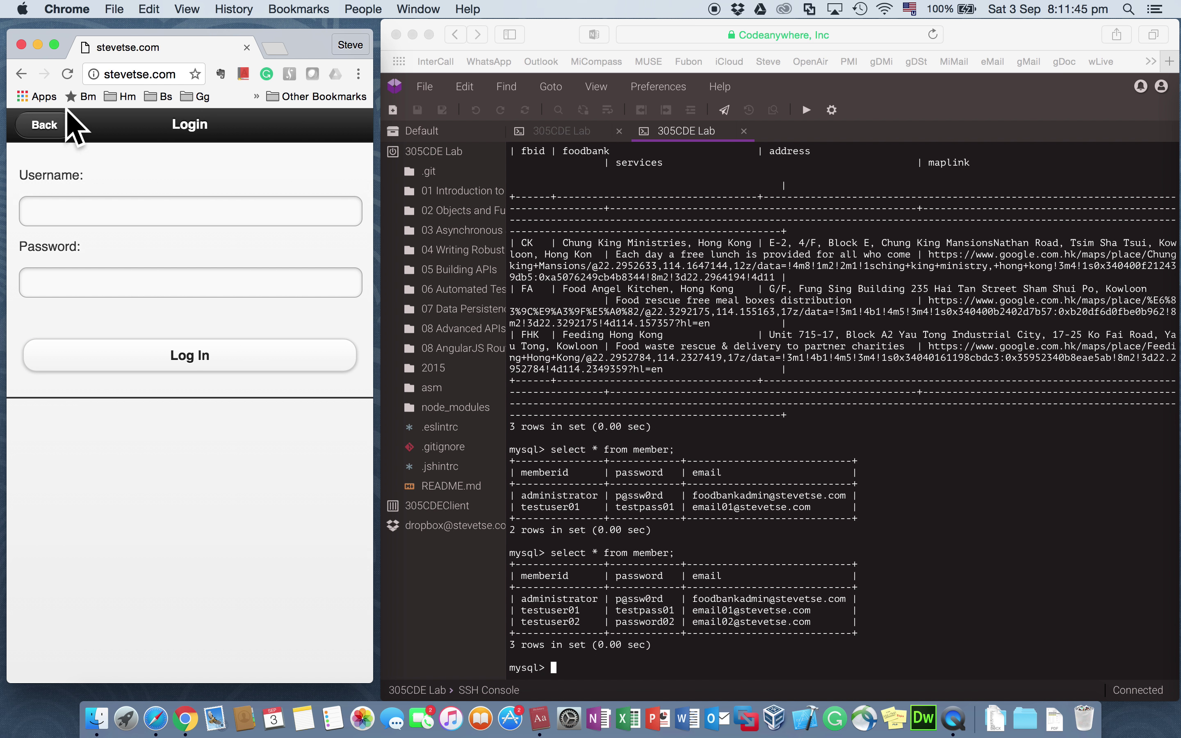
pyautogui.click(43, 123)
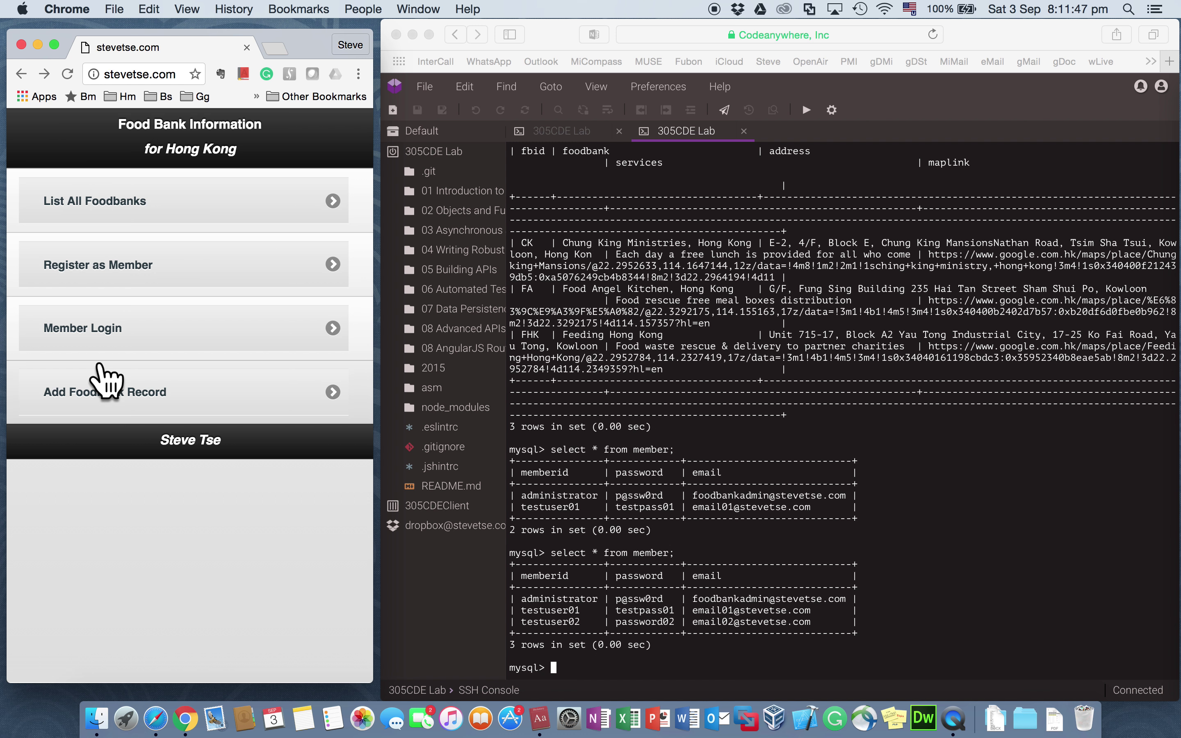
# Step: Open the add-record form and enter Foodbank ID DDD and name 'DDD Chung King Ministry Another One'
pyautogui.click(123, 398)
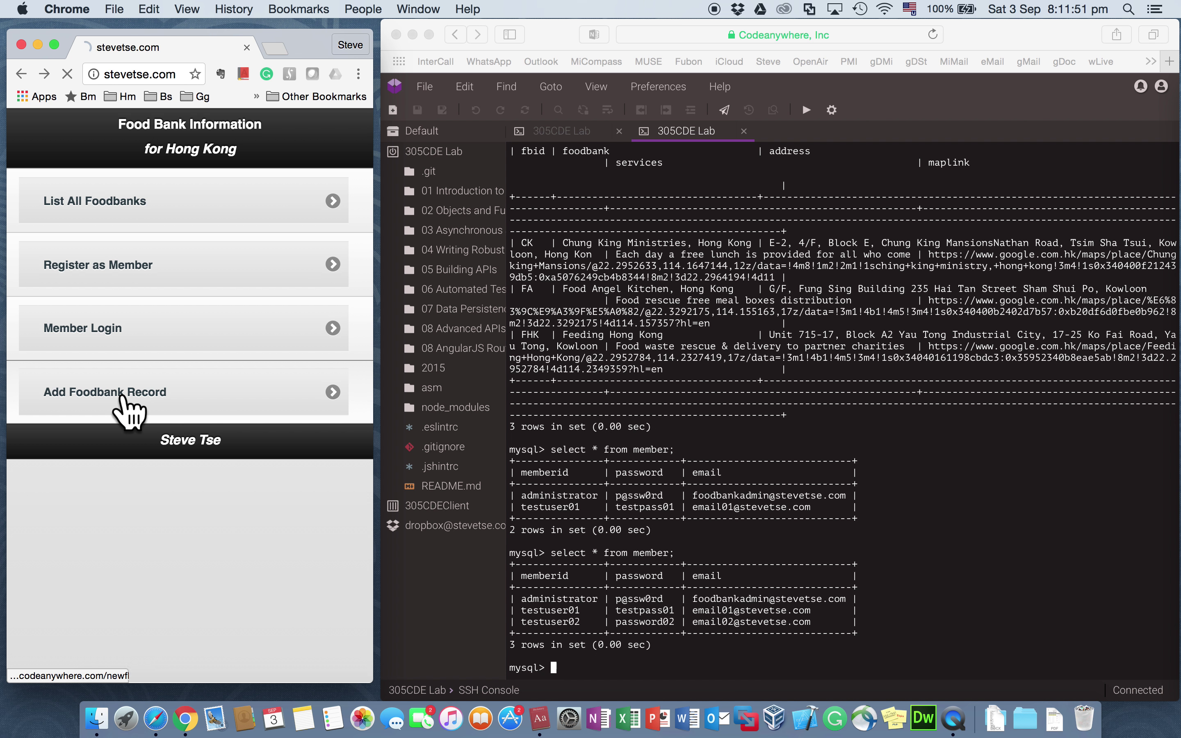
pyautogui.click(139, 282)
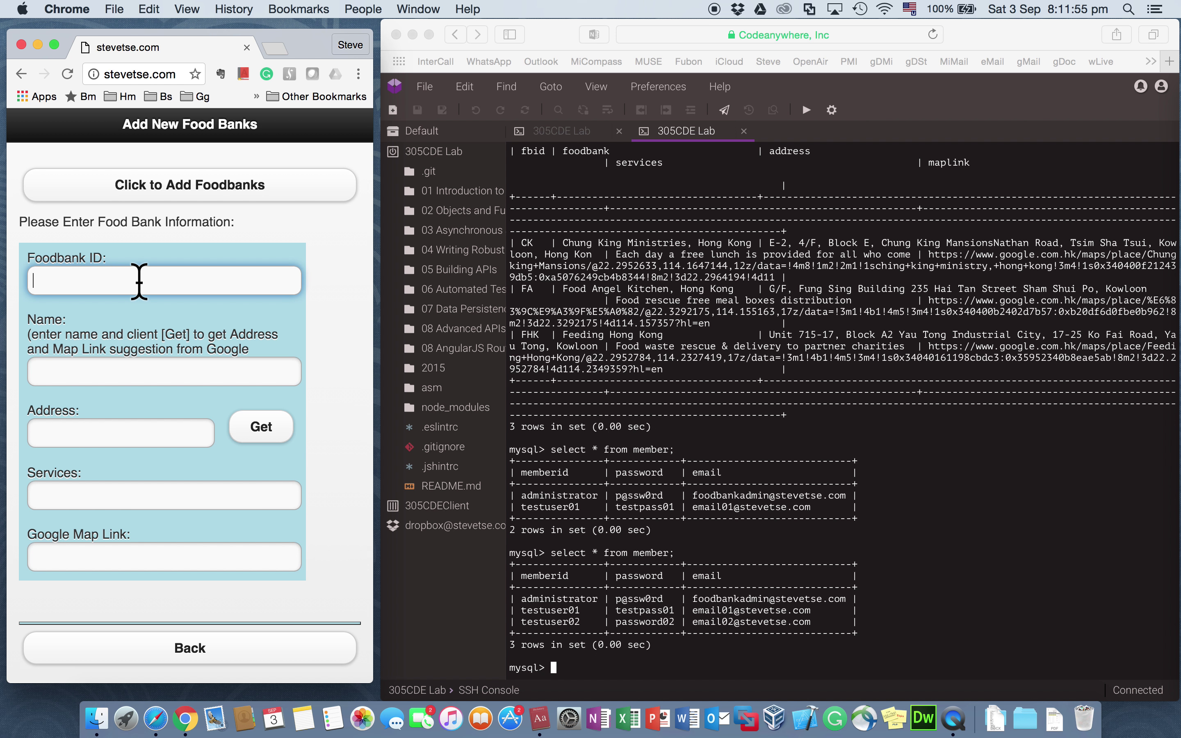
pyautogui.write('DDD')
pyautogui.click(34, 372)
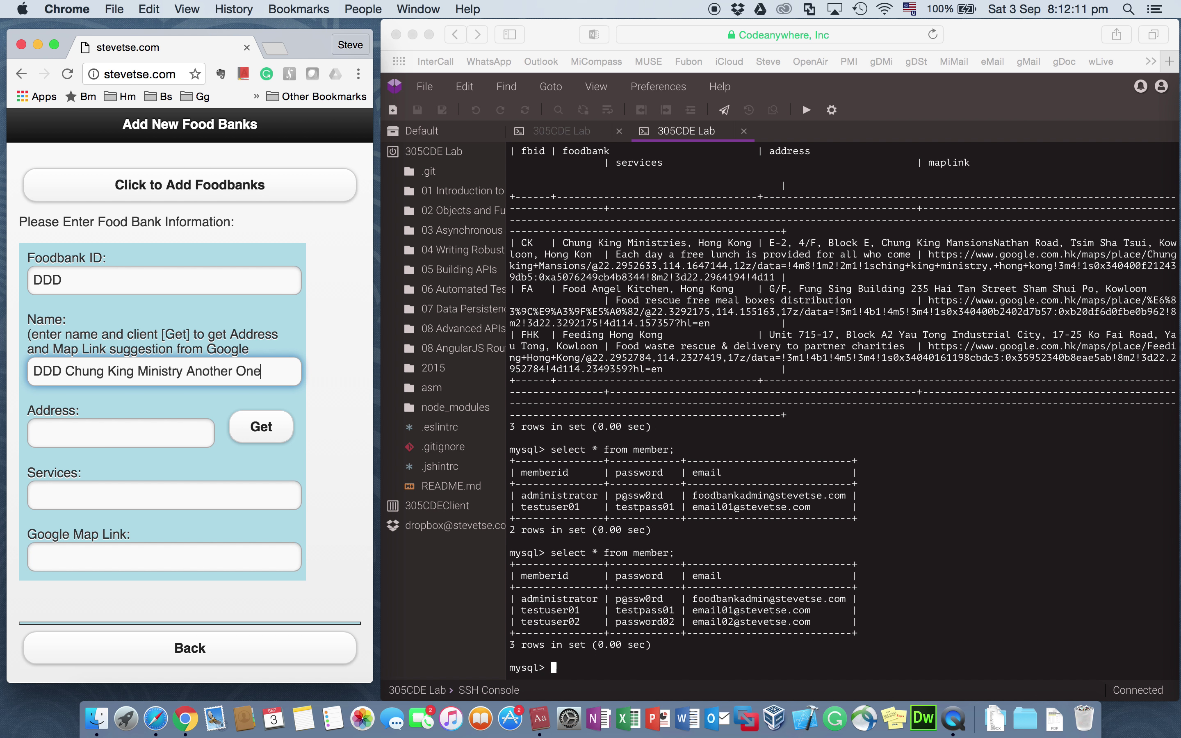
# Step: Fill in address 'DDD Address', services 'DDD food hall' and a placeholder map link, then submit
pyautogui.click(33, 433)
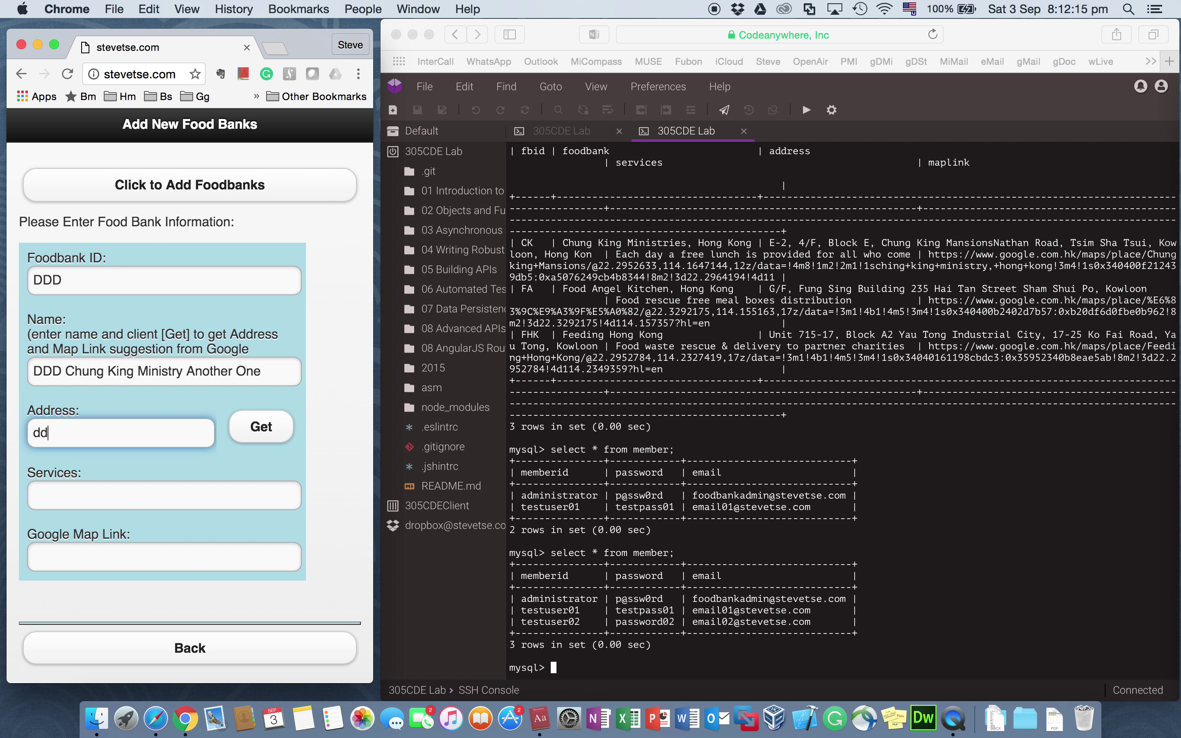
pyautogui.press('BackSpace')
pyautogui.press('BackSpace')
pyautogui.write('DDD Address')
pyautogui.press('Tab')
pyautogui.press('Tab')
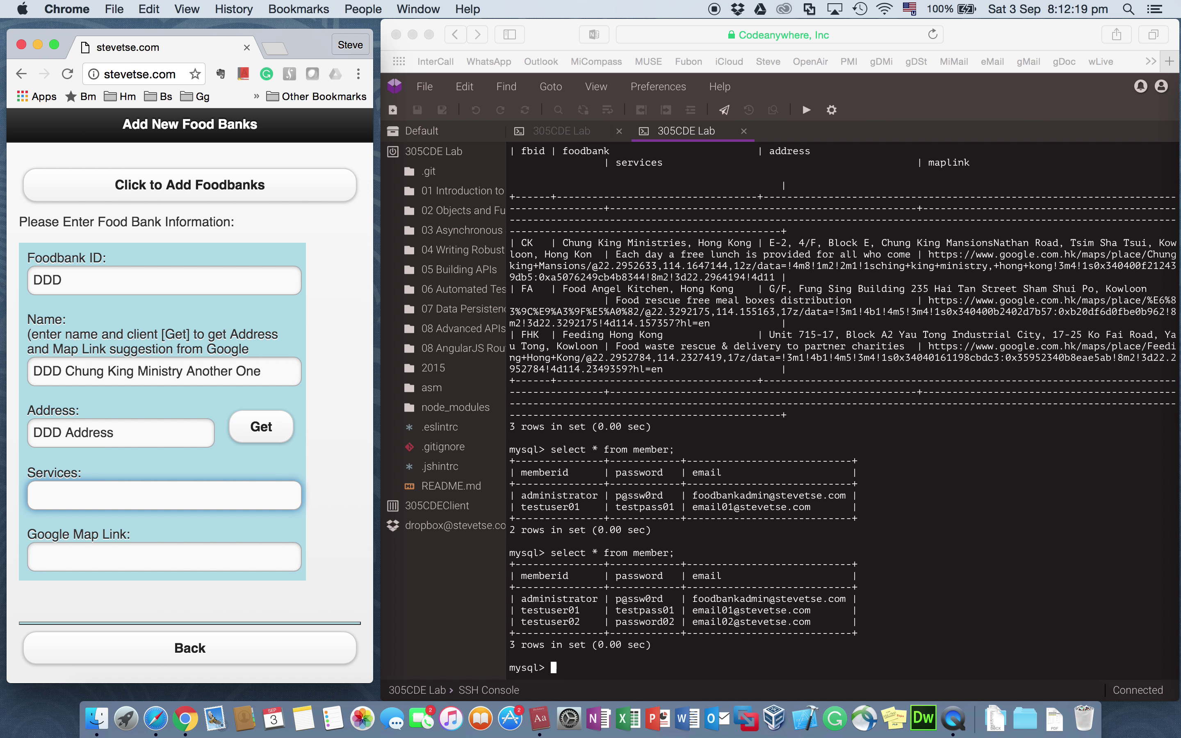
pyautogui.write('DDD food hall')
pyautogui.press('Tab')
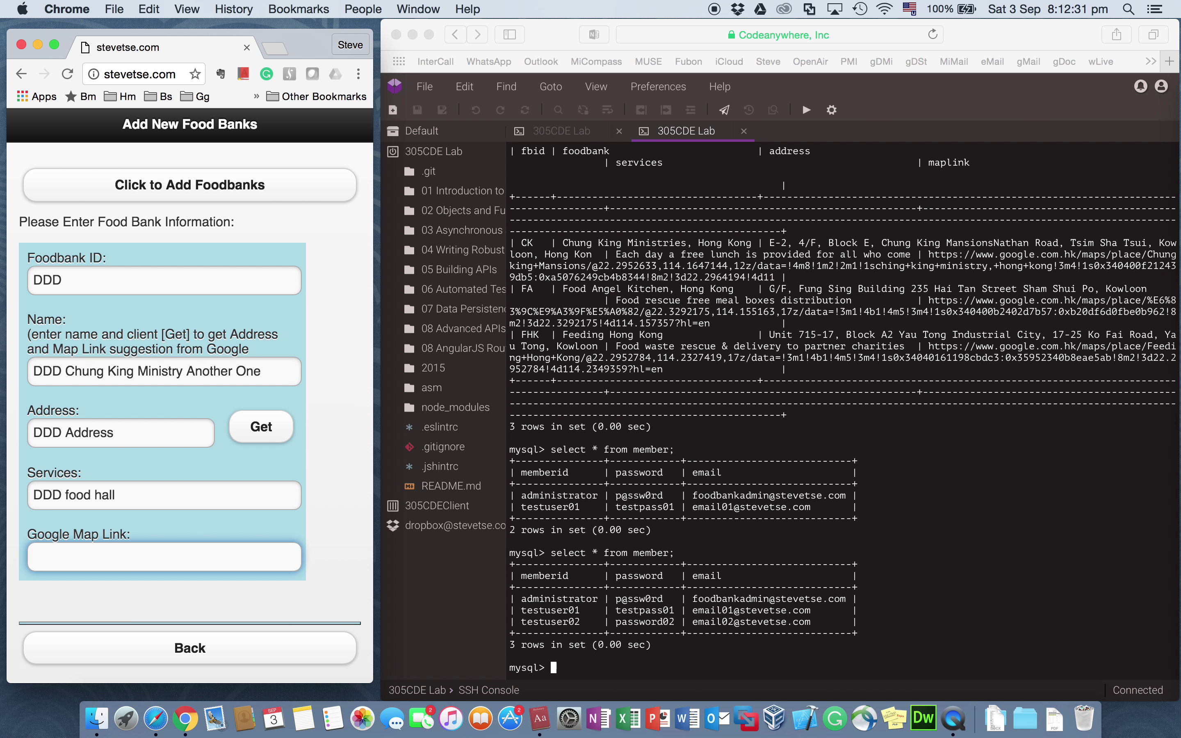
pyautogui.write('http://google-----')
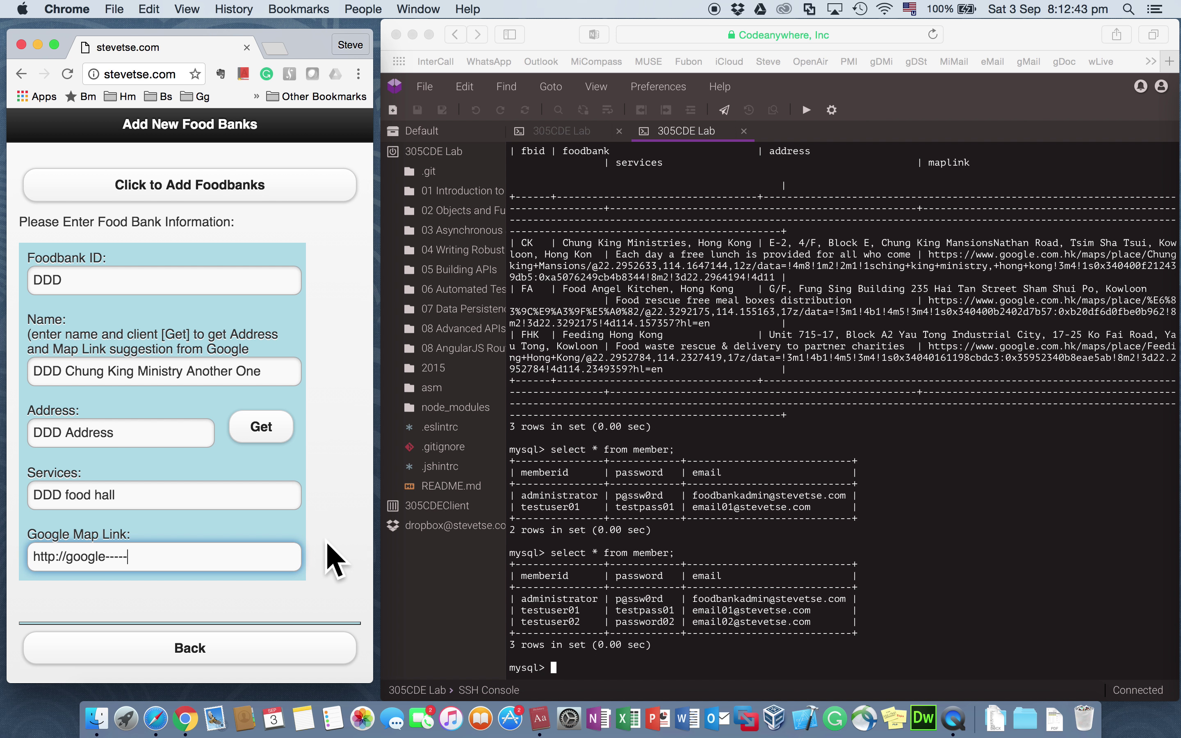
pyautogui.click(194, 179)
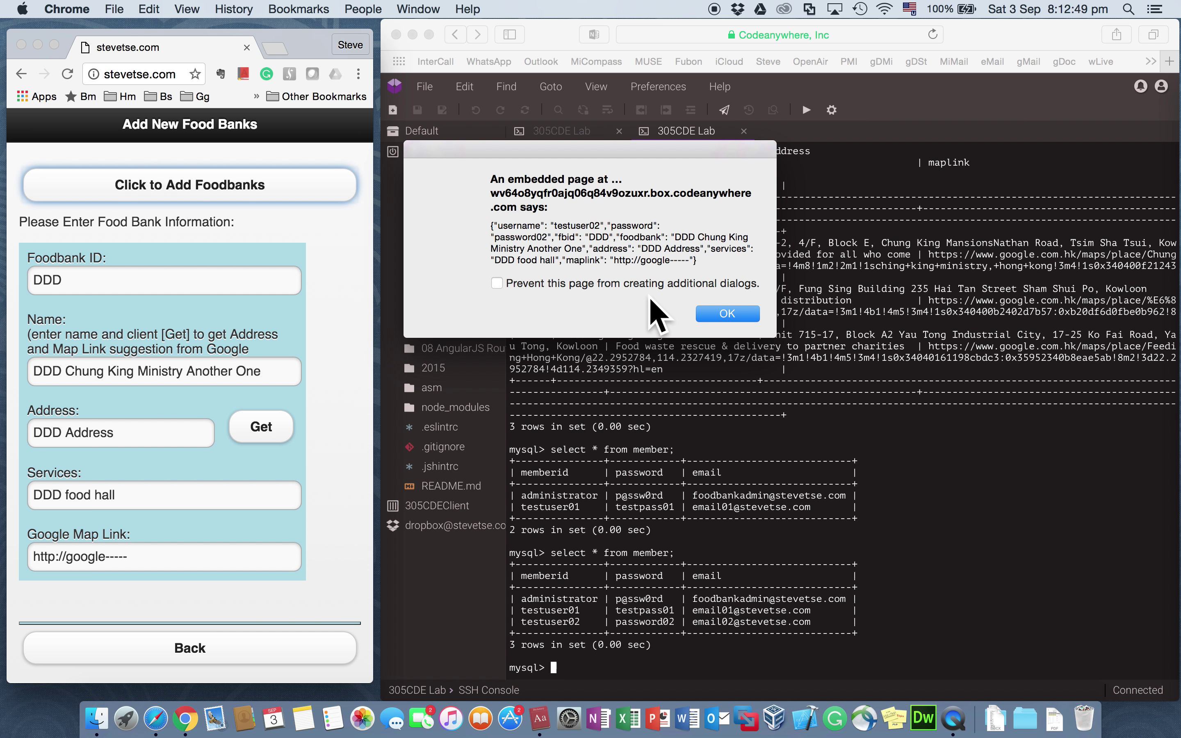
# Step: Dismiss both alerts and check the Codeanywhere server log for the successful DDD insert
pyautogui.click(721, 313)
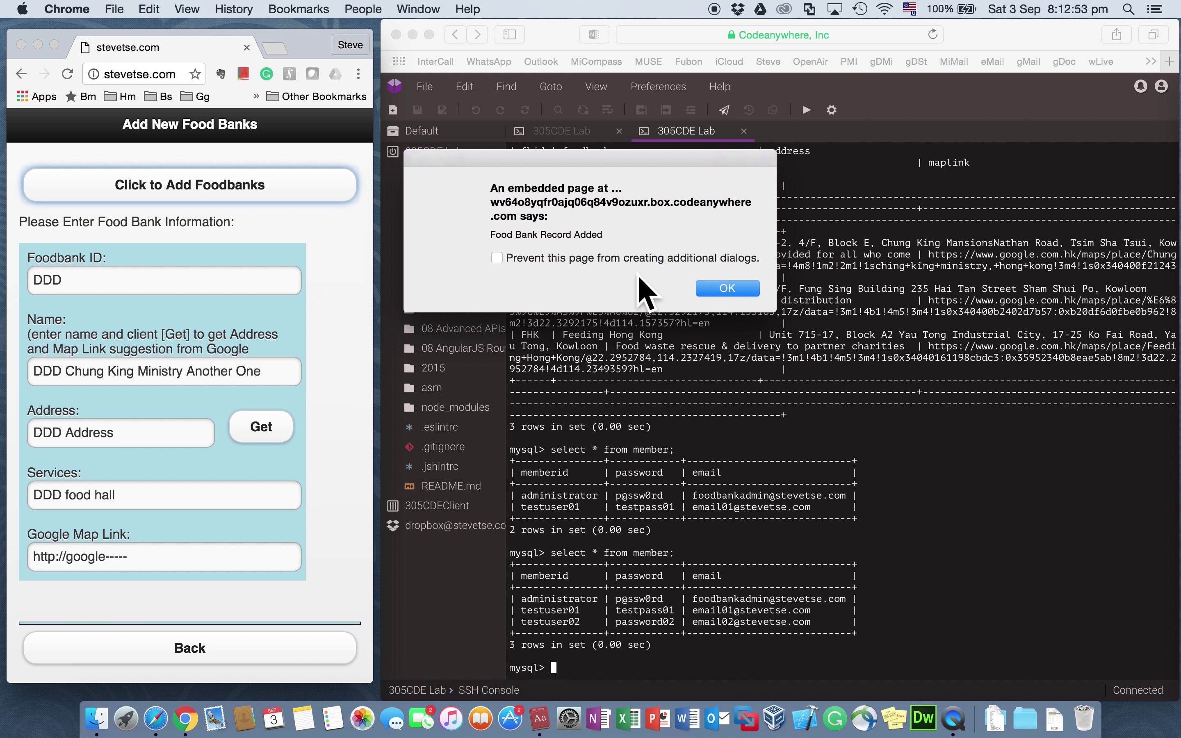
pyautogui.click(727, 289)
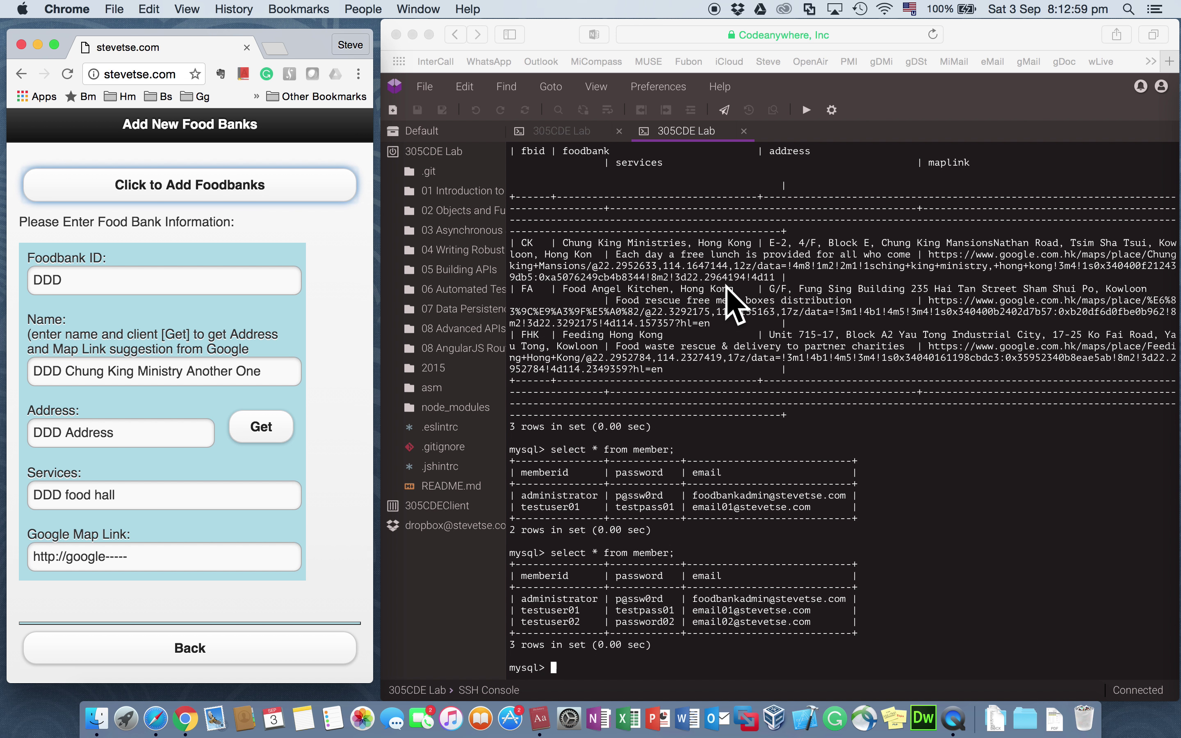
pyautogui.click(561, 133)
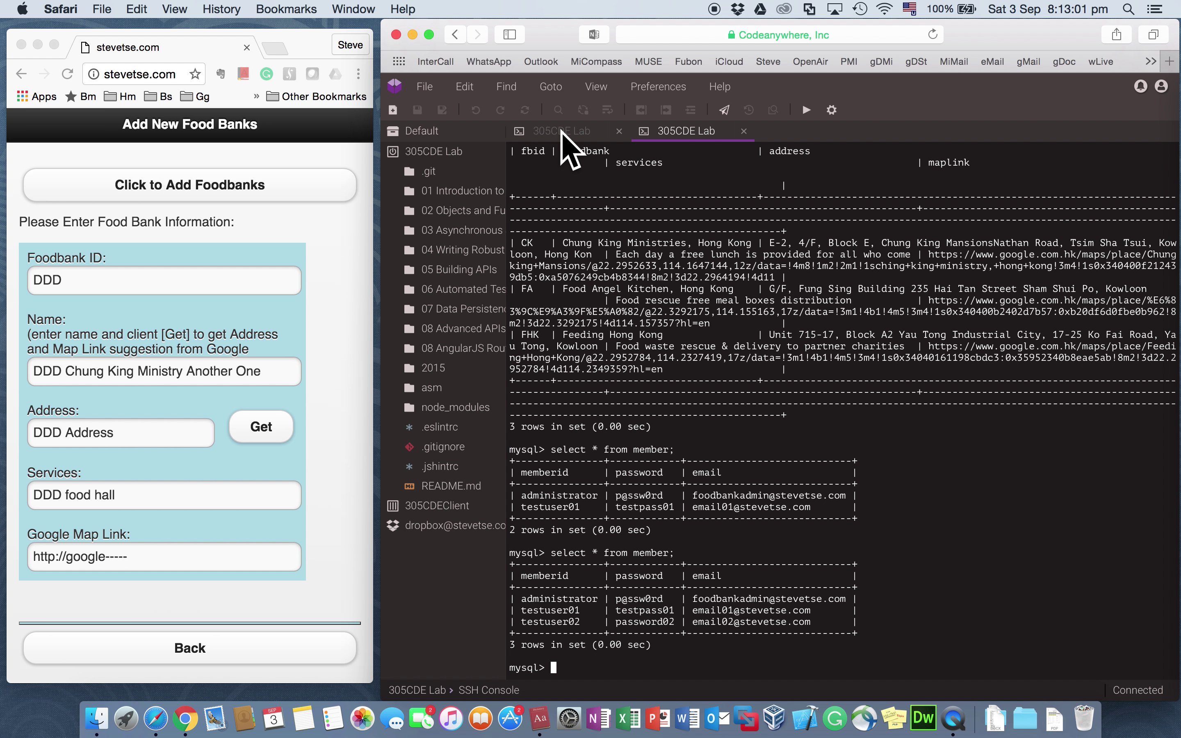
pyautogui.click(563, 131)
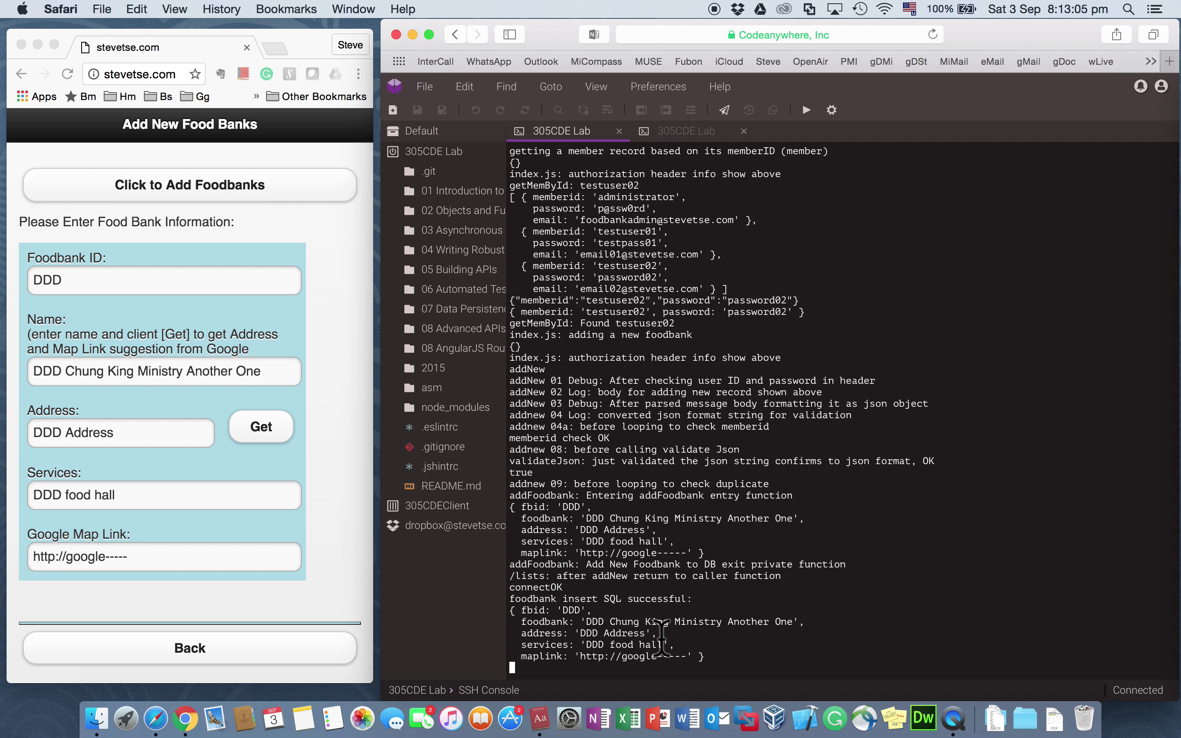
pyautogui.click(677, 138)
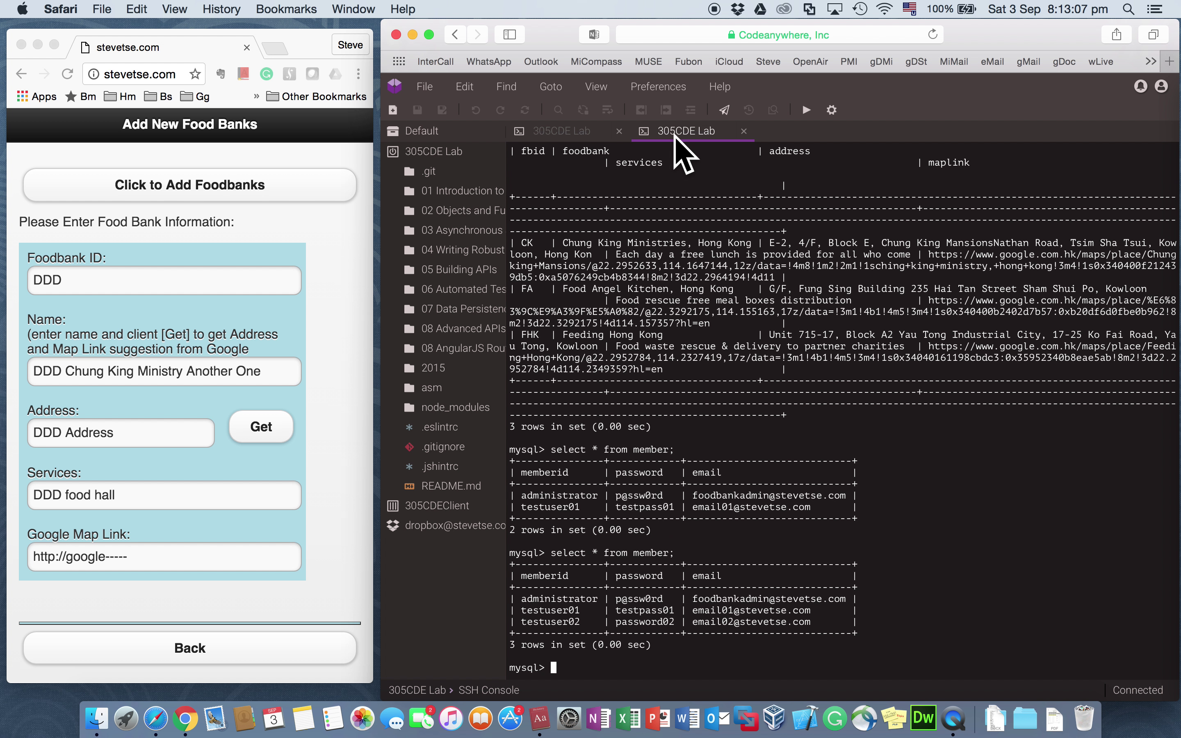
# Step: Rerun 'select * from foodbank;' to see four rows including DDD, and return the app to its menu
pyautogui.press('Up')
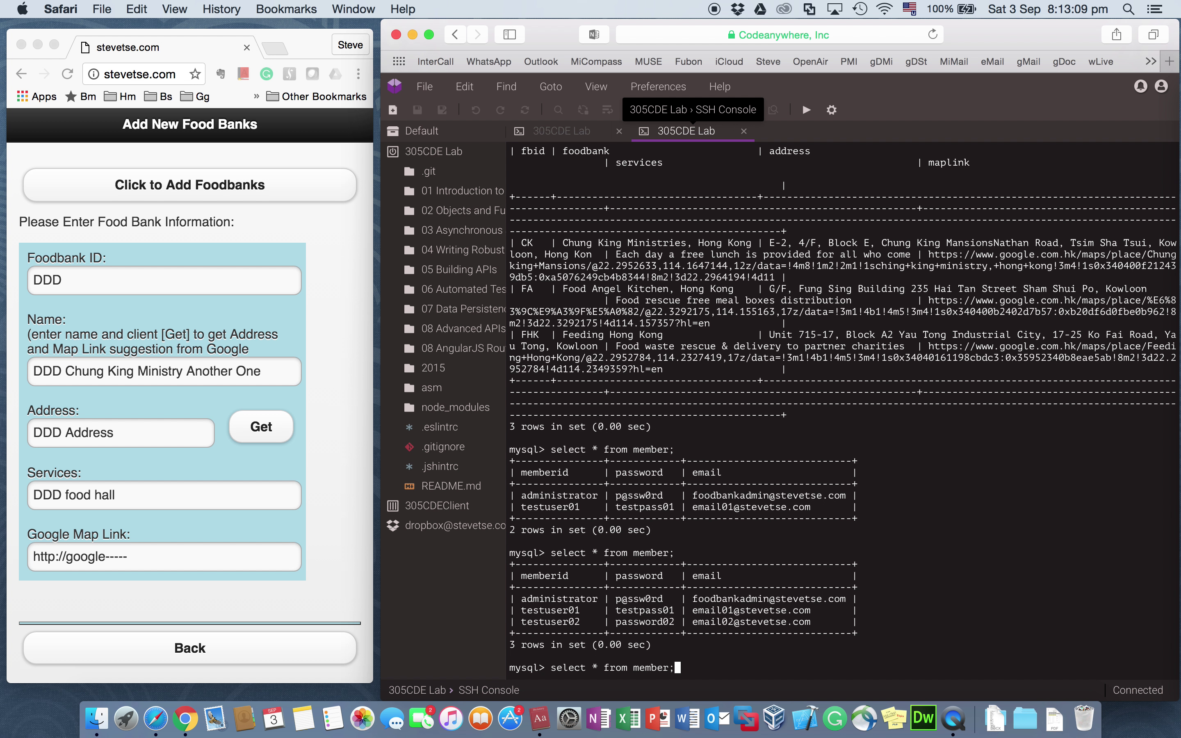
pyautogui.press('Up')
pyautogui.press('Return')
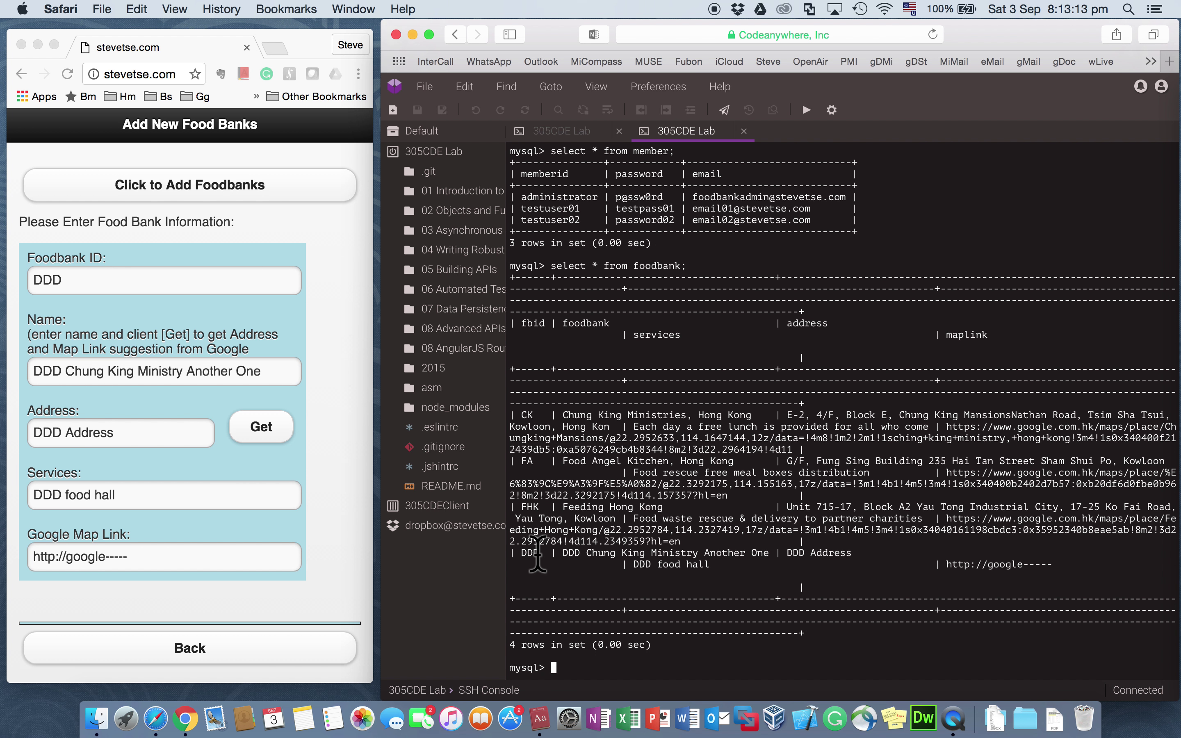
pyautogui.click(192, 653)
pyautogui.click(185, 640)
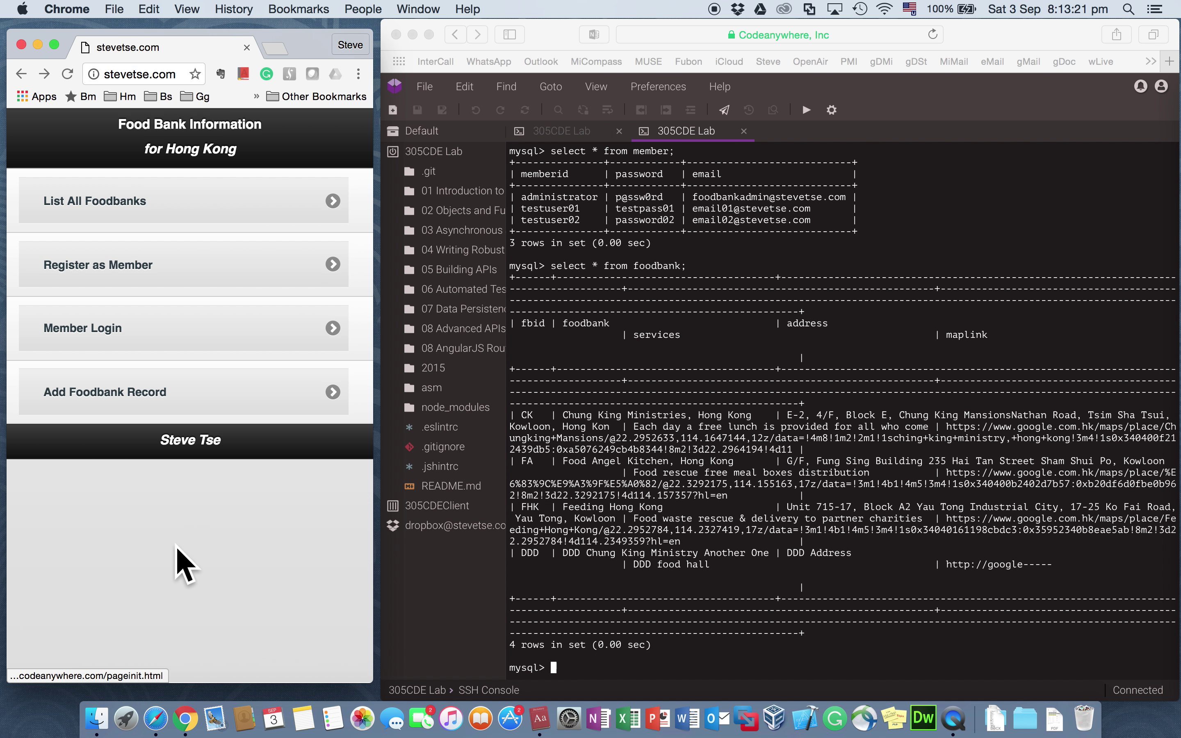
# Step: Start a new food bank record named 'Food Angel Hong Kong' and request Google's address suggestion
pyautogui.click(160, 403)
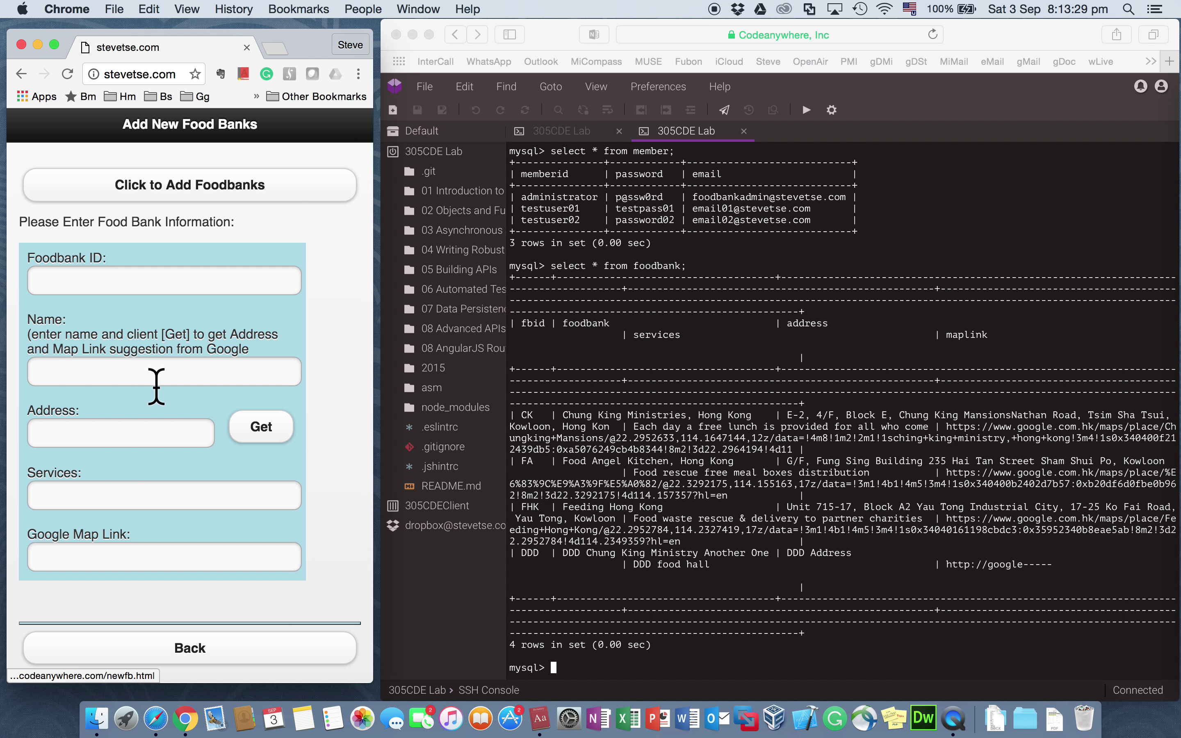
pyautogui.click(178, 283)
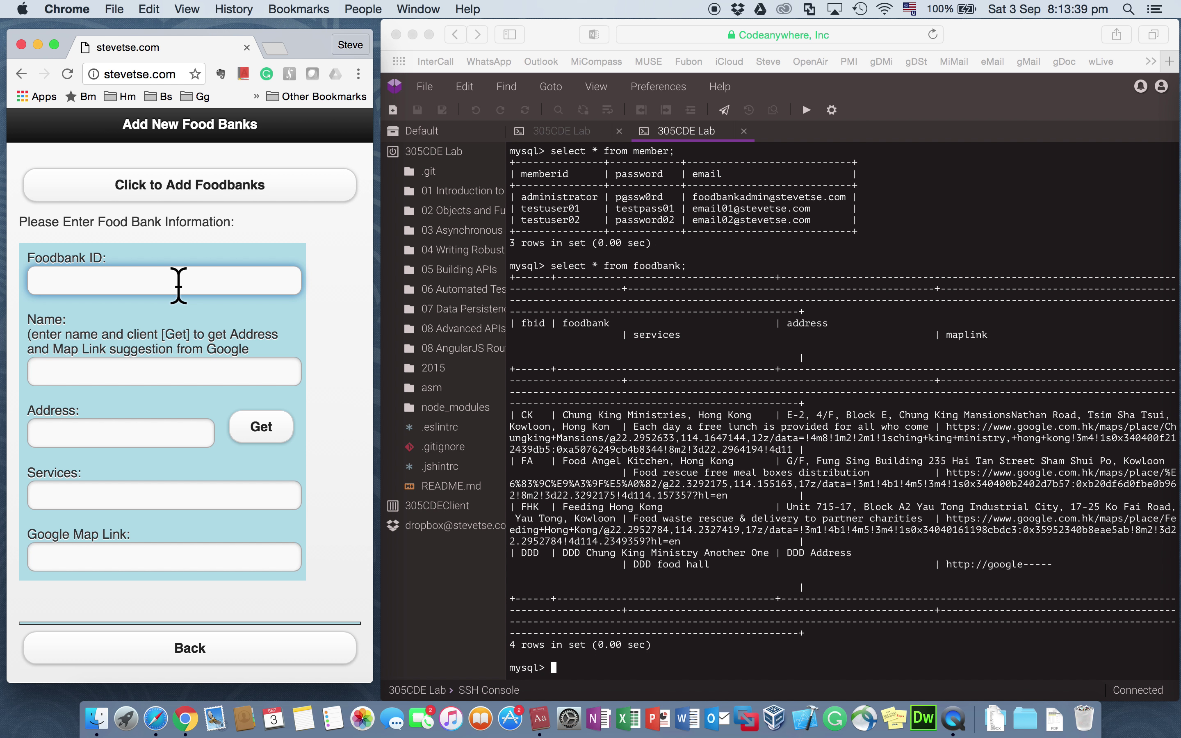
pyautogui.press('Tab')
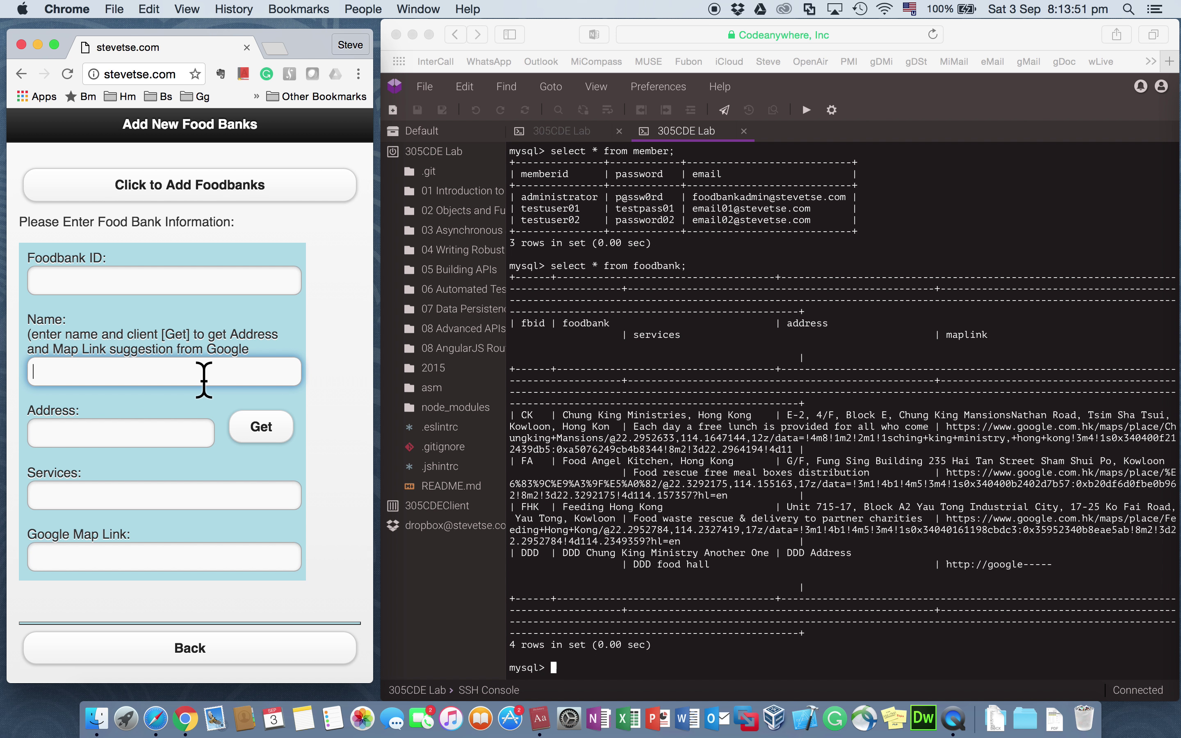
pyautogui.write('Food B')
pyautogui.press('BackSpace')
pyautogui.write('Angel Hong')
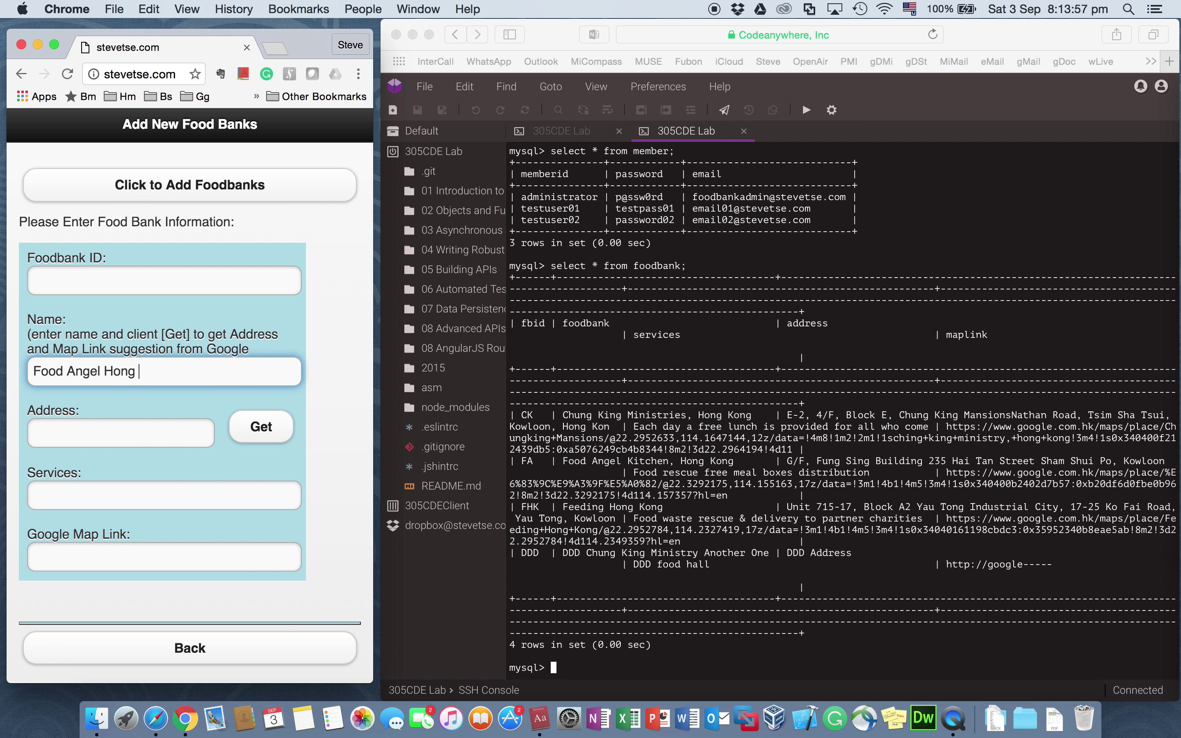
pyautogui.write(' Kong')
pyautogui.click(260, 428)
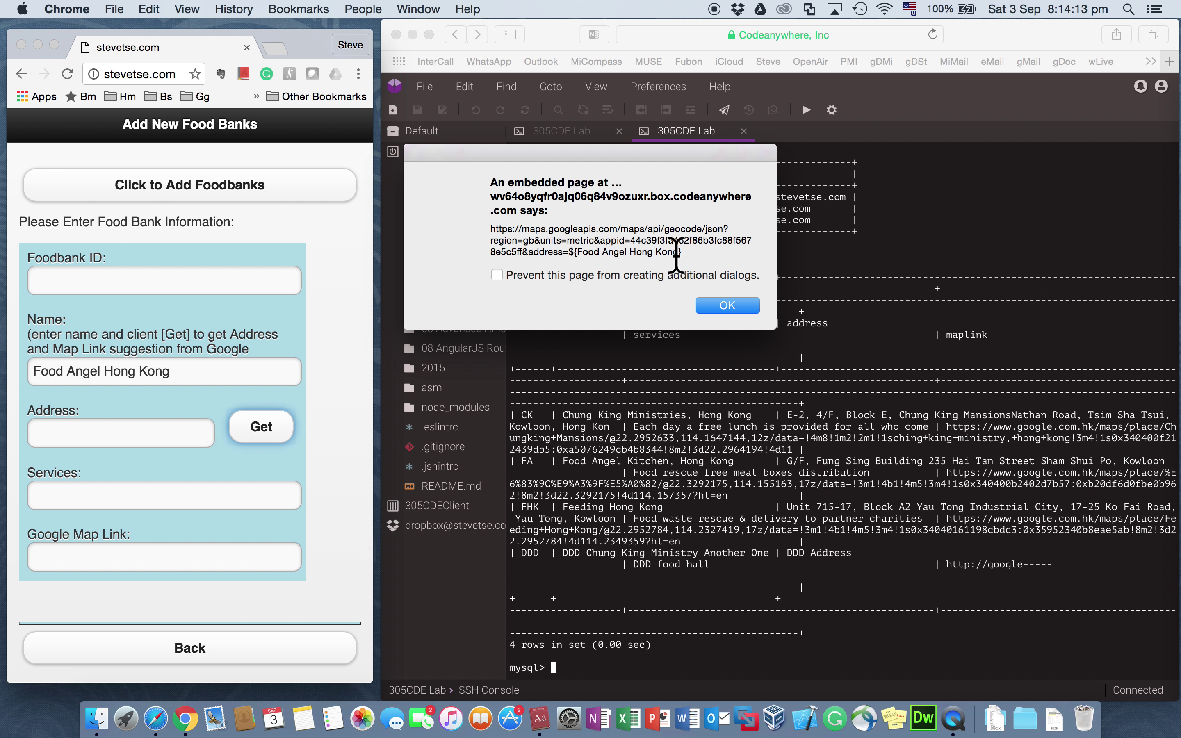
# Step: Dismiss the geocode, Google API and JSON alerts, then select the suggested Google Maps link
pyautogui.click(727, 305)
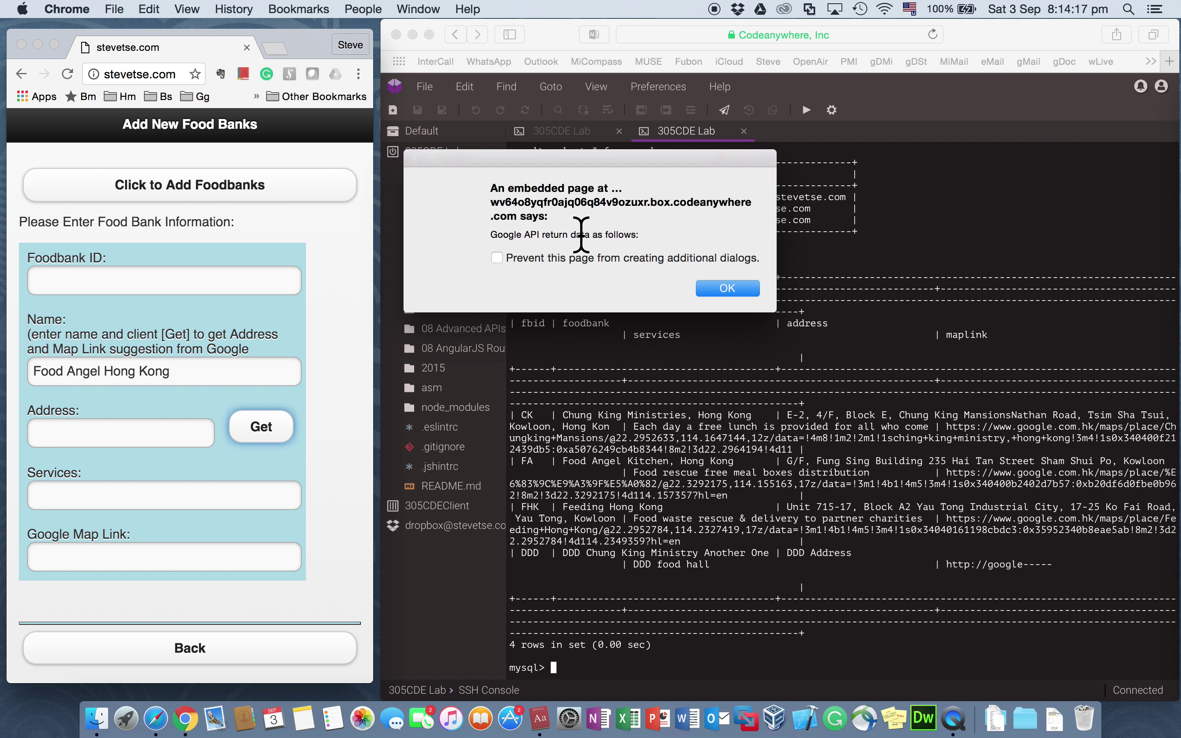
pyautogui.click(718, 288)
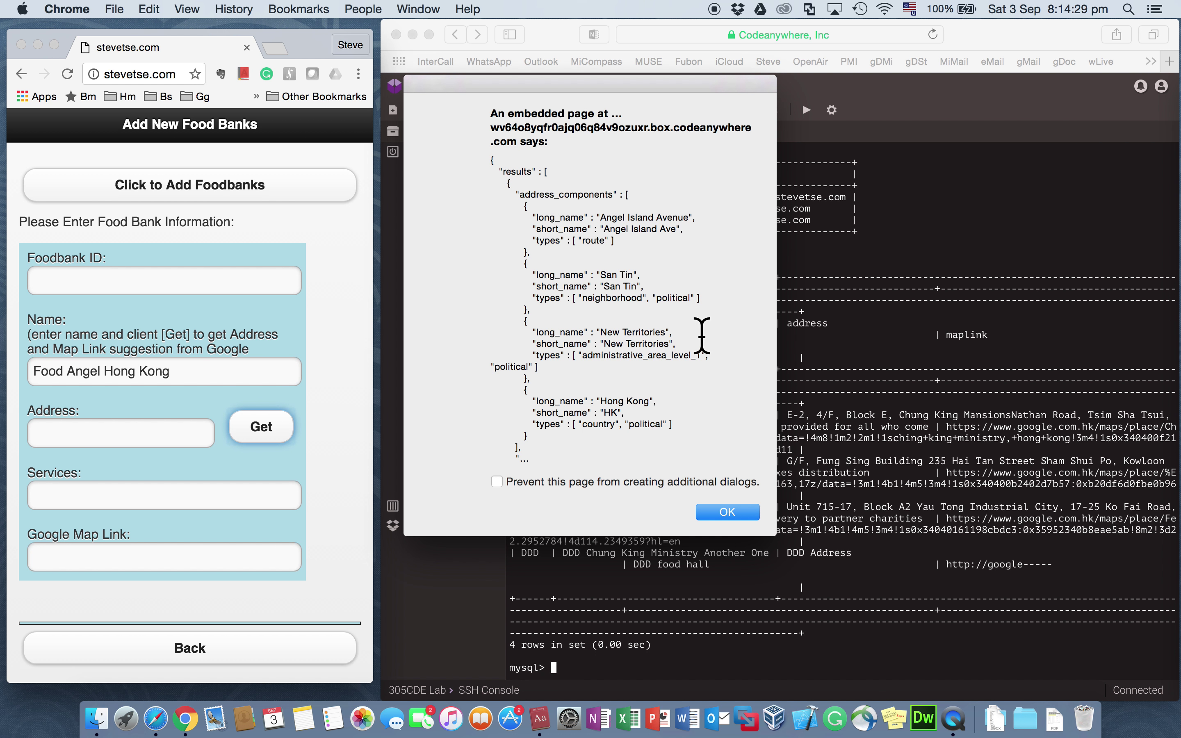
pyautogui.click(721, 509)
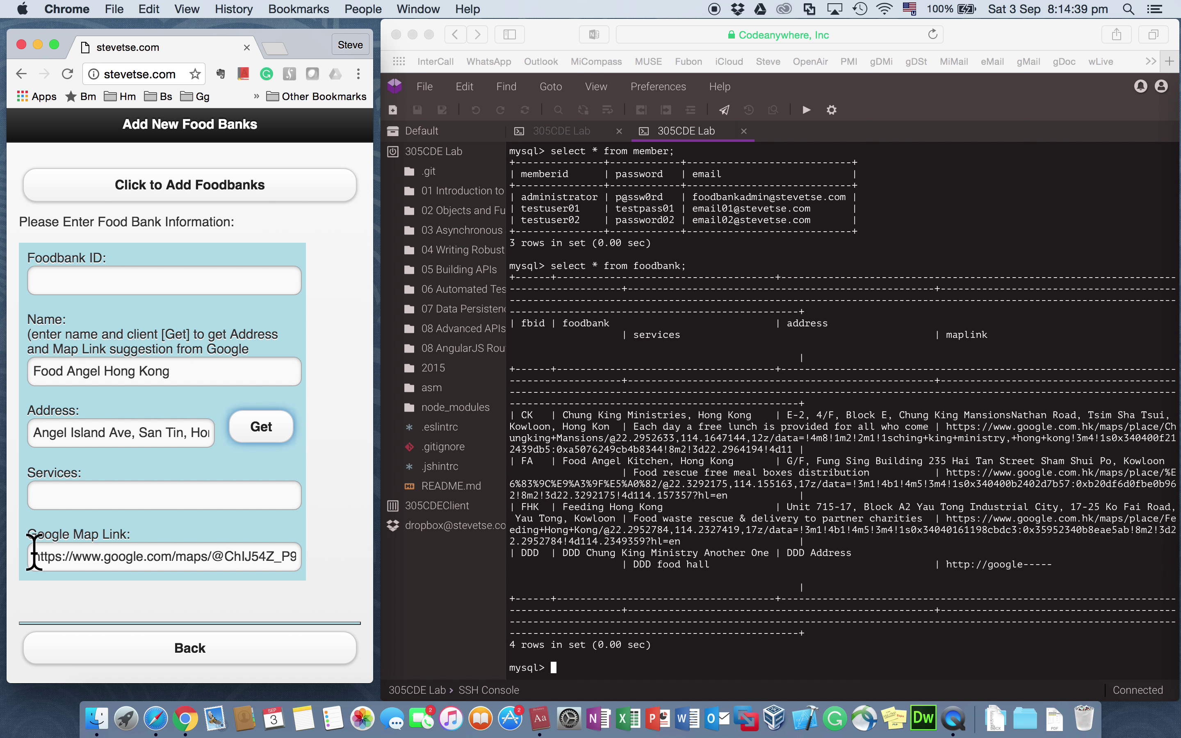
pyautogui.moveTo(32, 557); pyautogui.dragTo(335, 570)
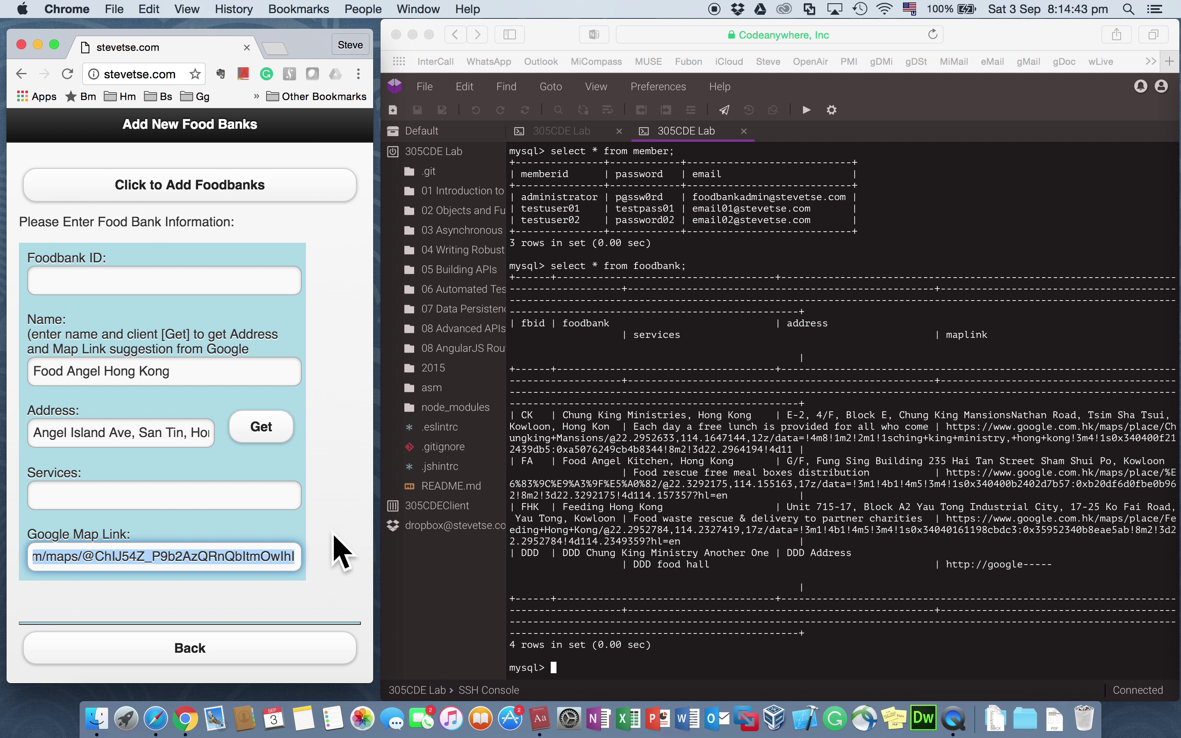
# Step: Load the copied Google Maps link in a new tab to see where it points
pyautogui.click(276, 48)
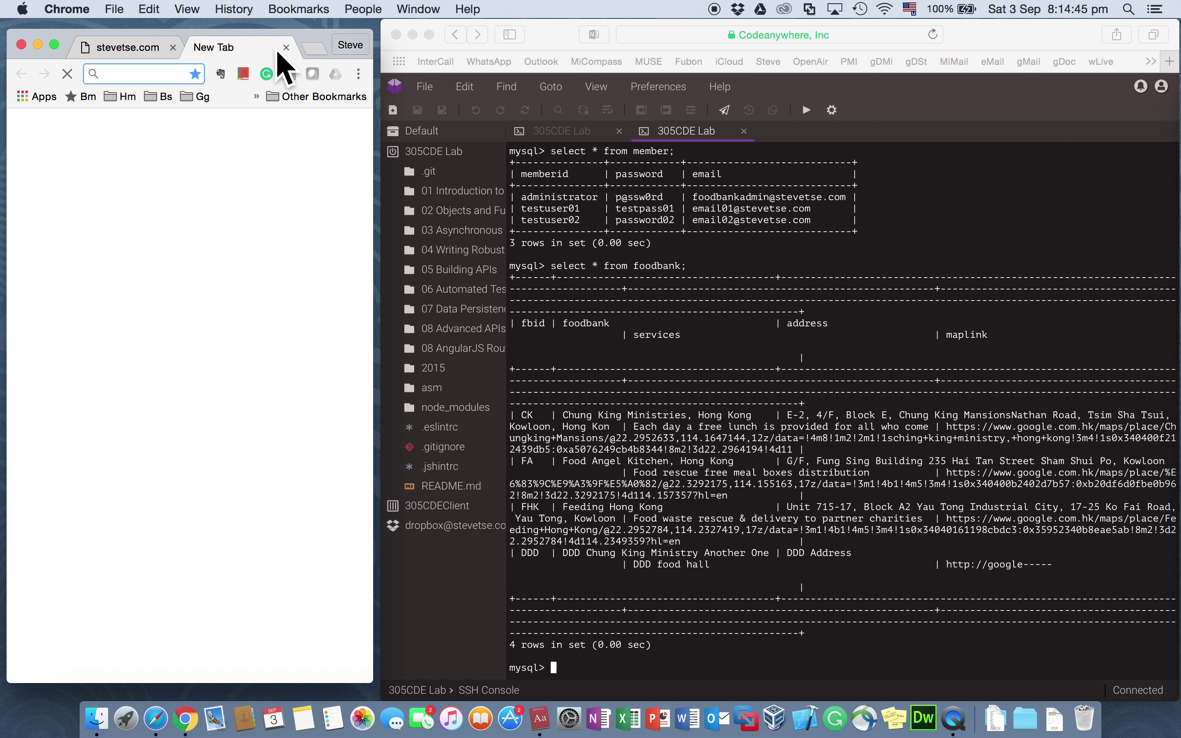
pyautogui.press('super+v')
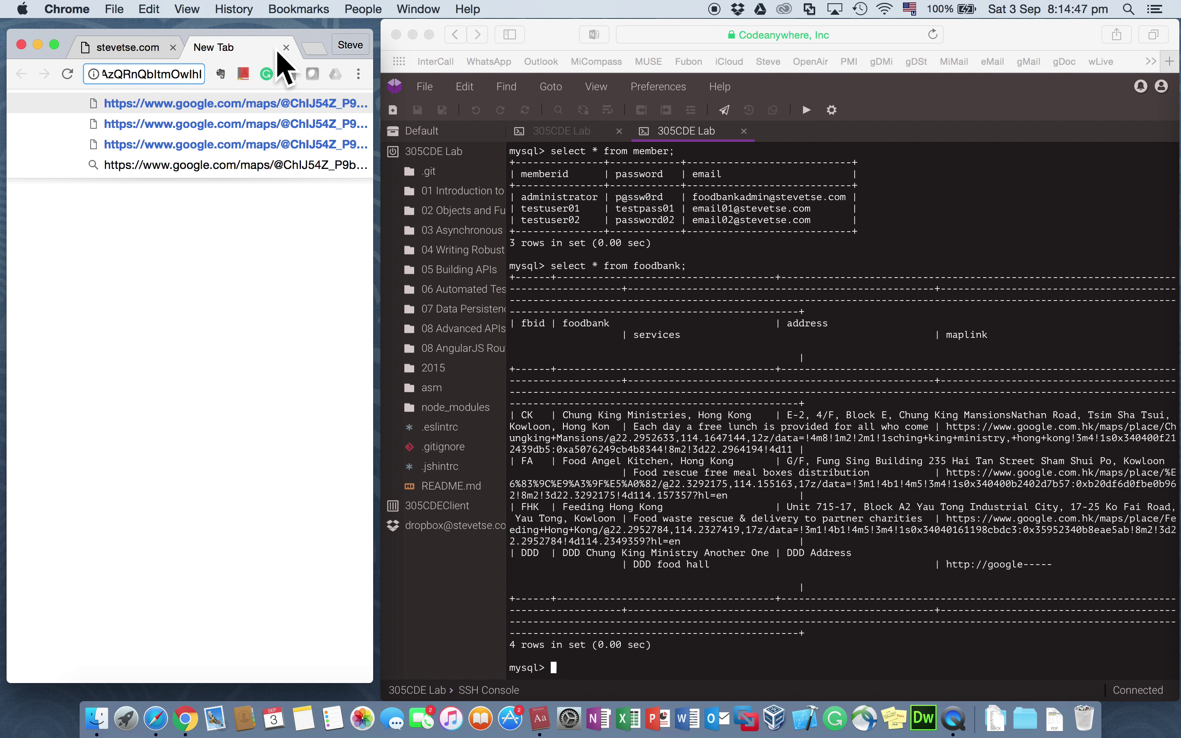
pyautogui.press('Return')
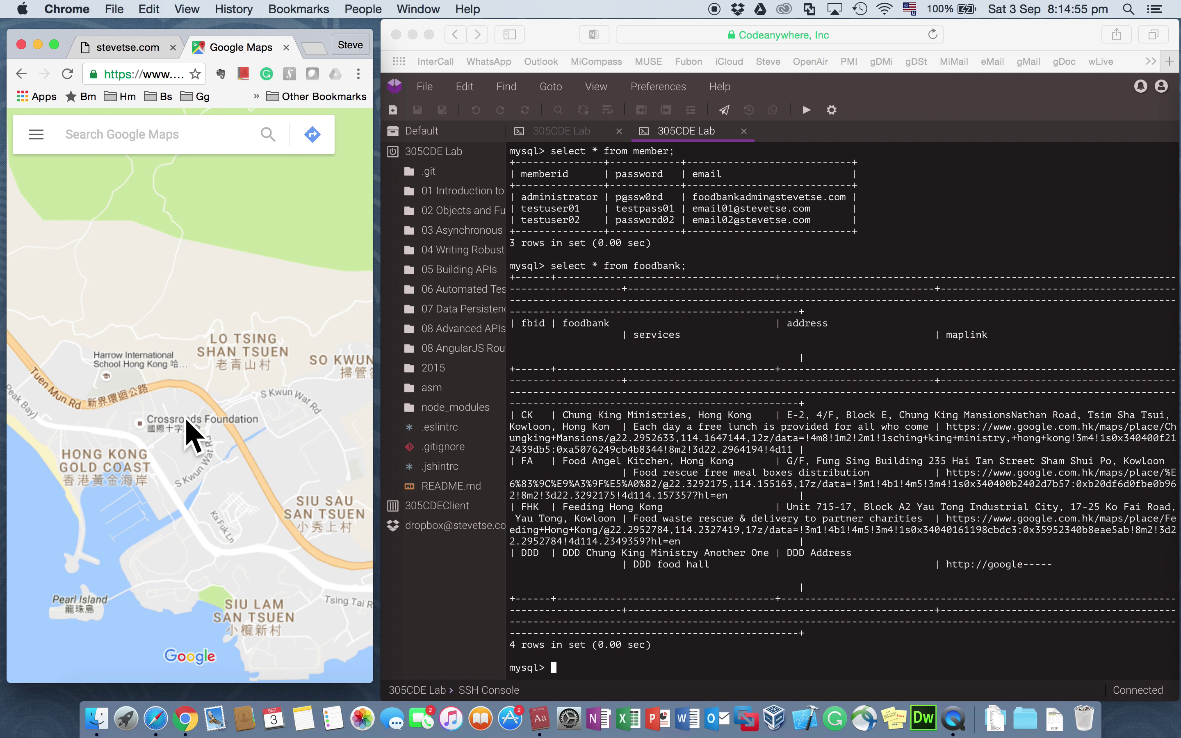
pyautogui.click(159, 141)
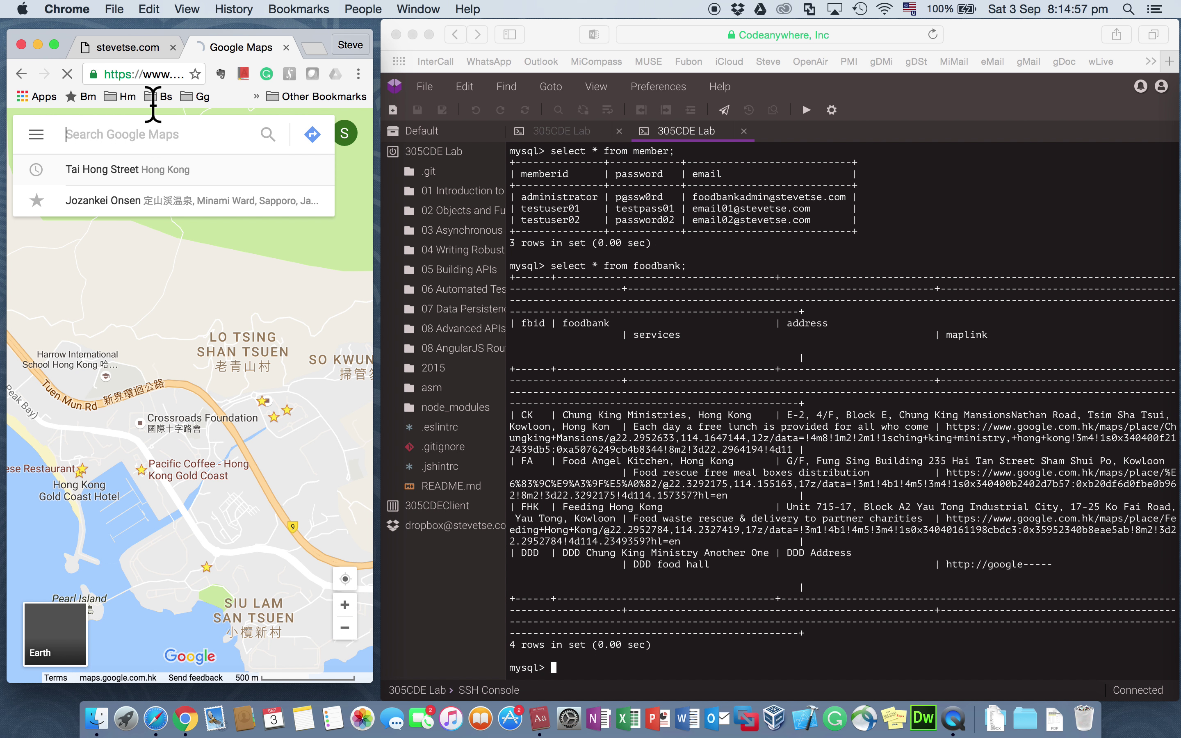
# Step: Back on the form, set Foodbank ID EEE and rename the entry 'EEE Food Angel Hong Kong'
pyautogui.click(130, 45)
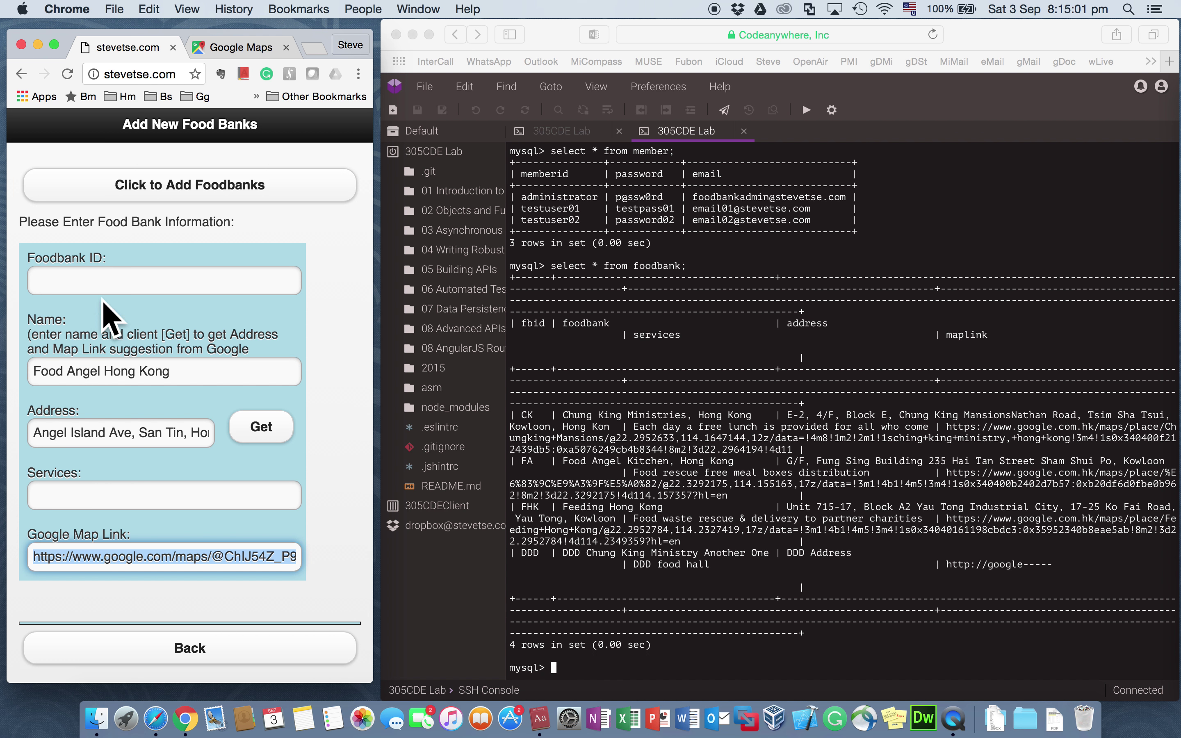
pyautogui.click(109, 276)
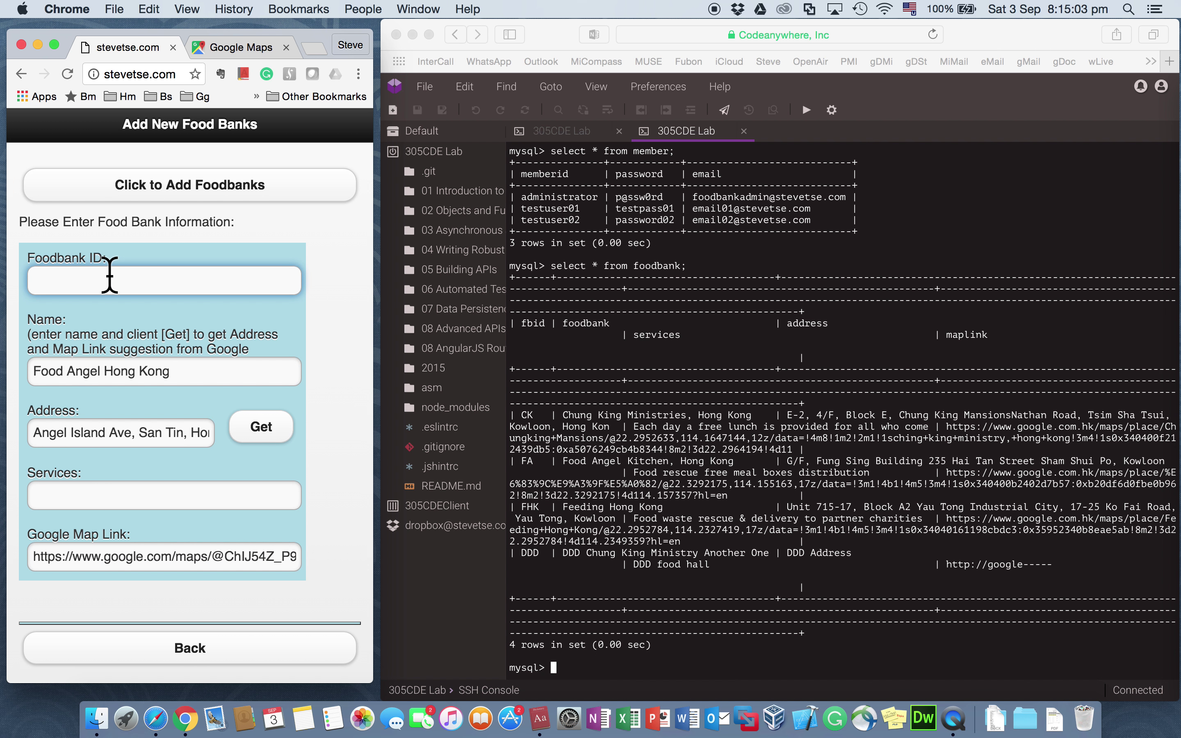
pyautogui.write('EEE')
pyautogui.click(35, 370)
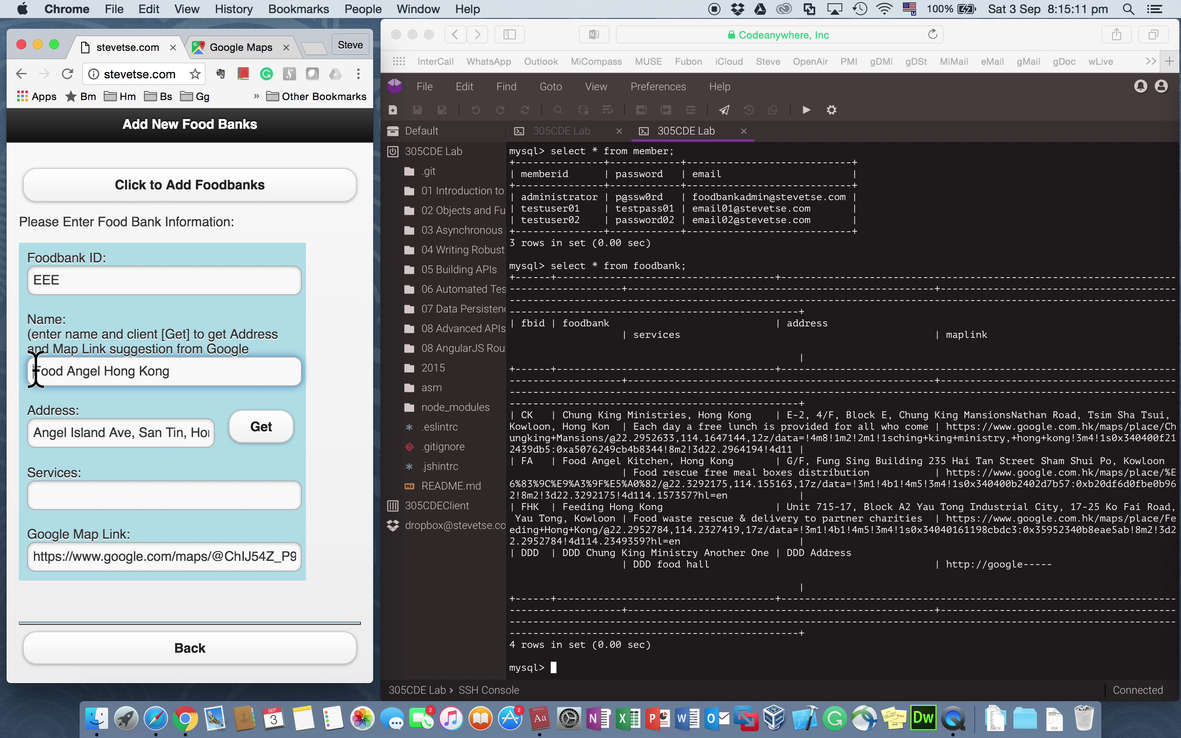
pyautogui.write('EEE')
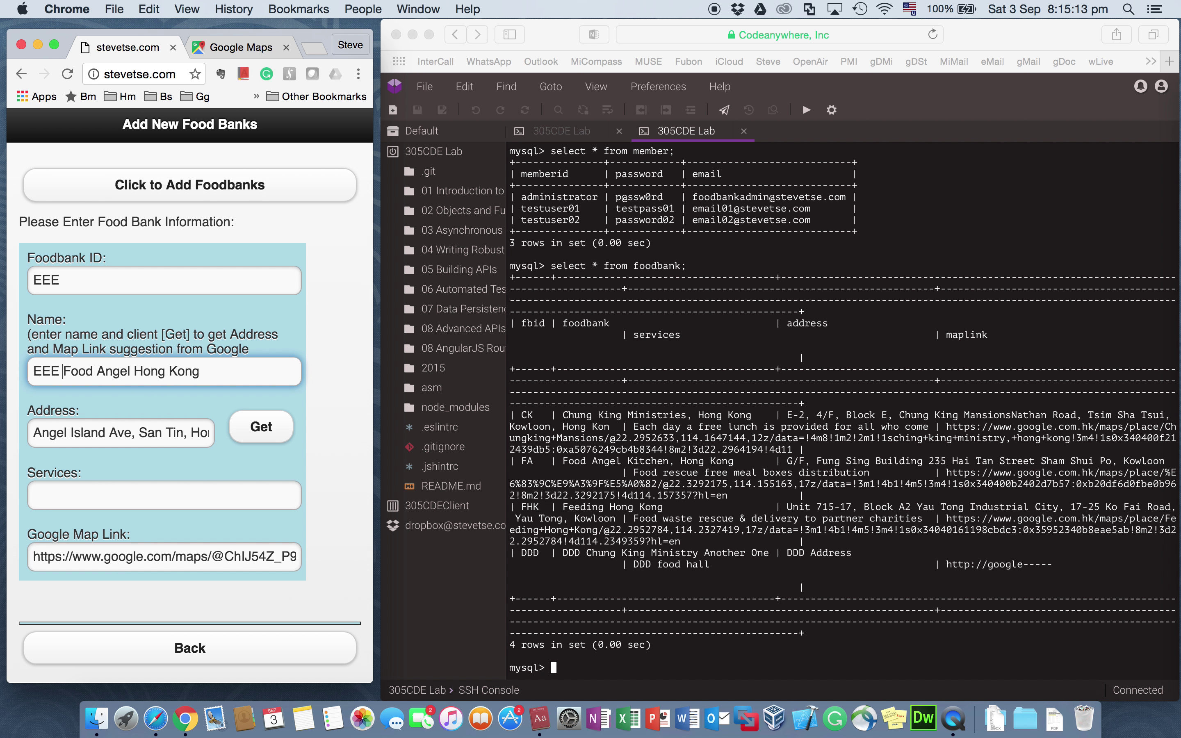
# Step: Enter services 'Food waste rescue, prepare and deliver meal boxes, food hall' and submit the record
pyautogui.click(51, 490)
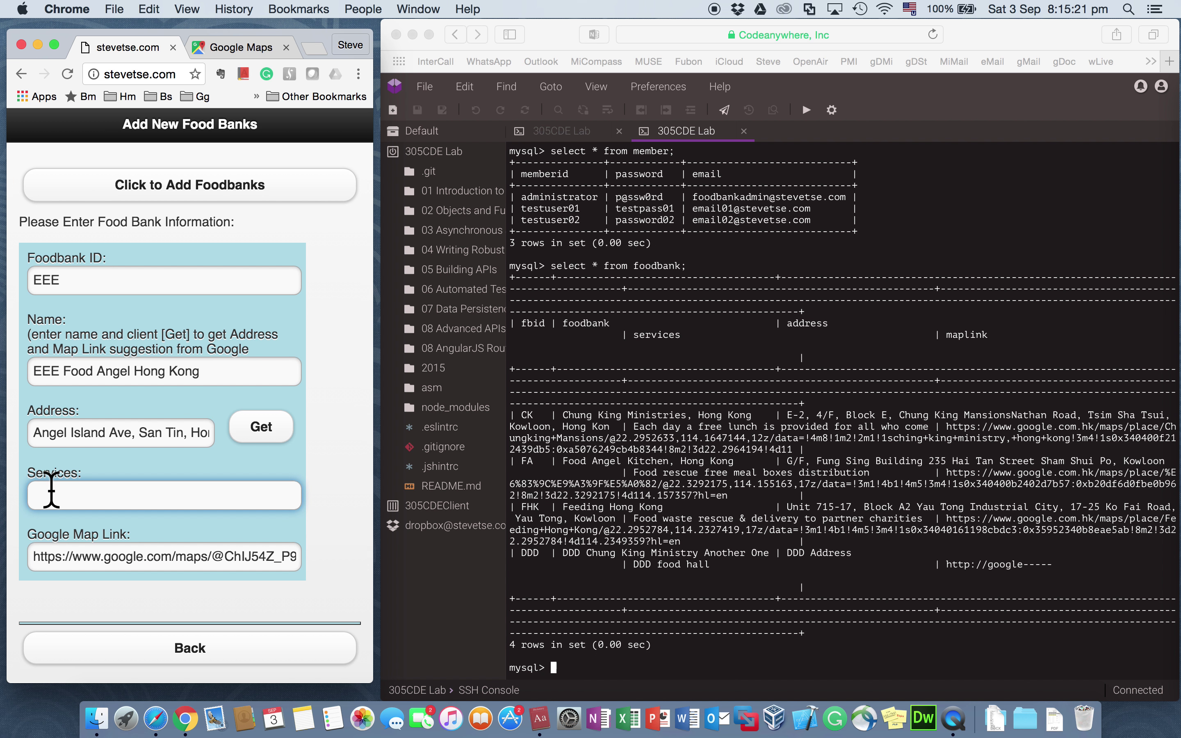
pyautogui.write('Food waste rescue, ')
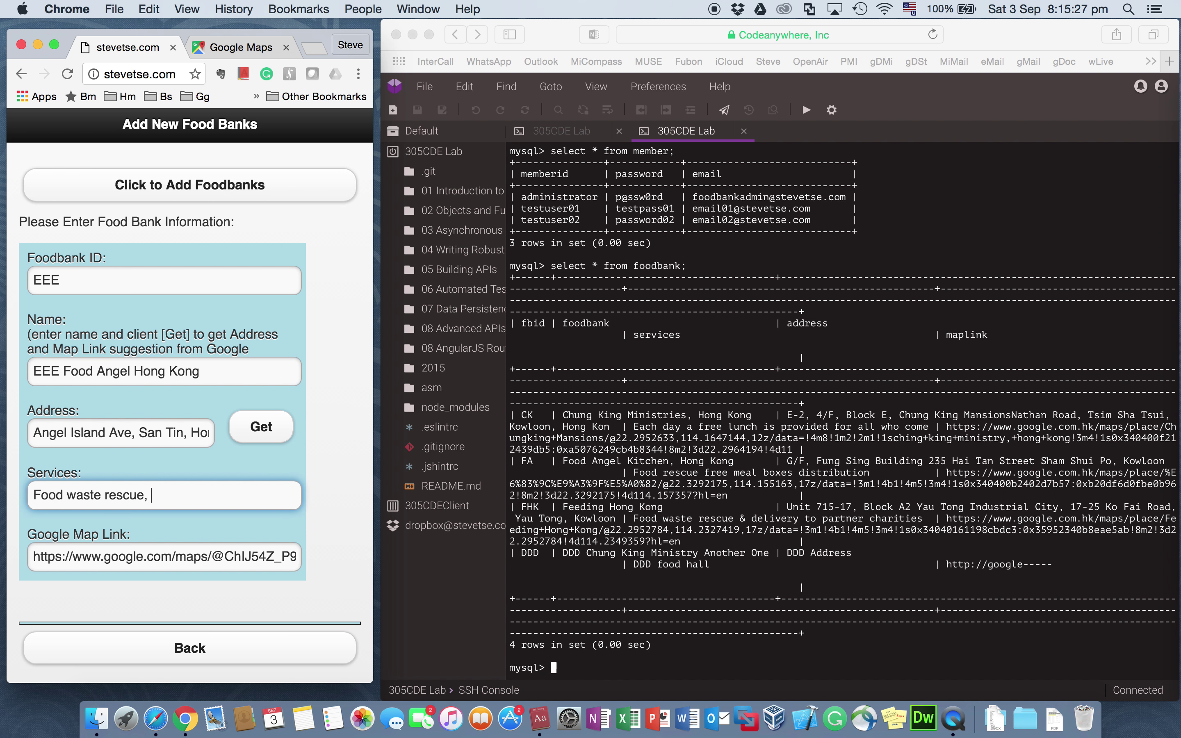
pyautogui.write('prpeare')
pyautogui.press('BackSpace')
pyautogui.press('BackSpace')
pyautogui.press('BackSpace')
pyautogui.write('epare and deliver mailb')
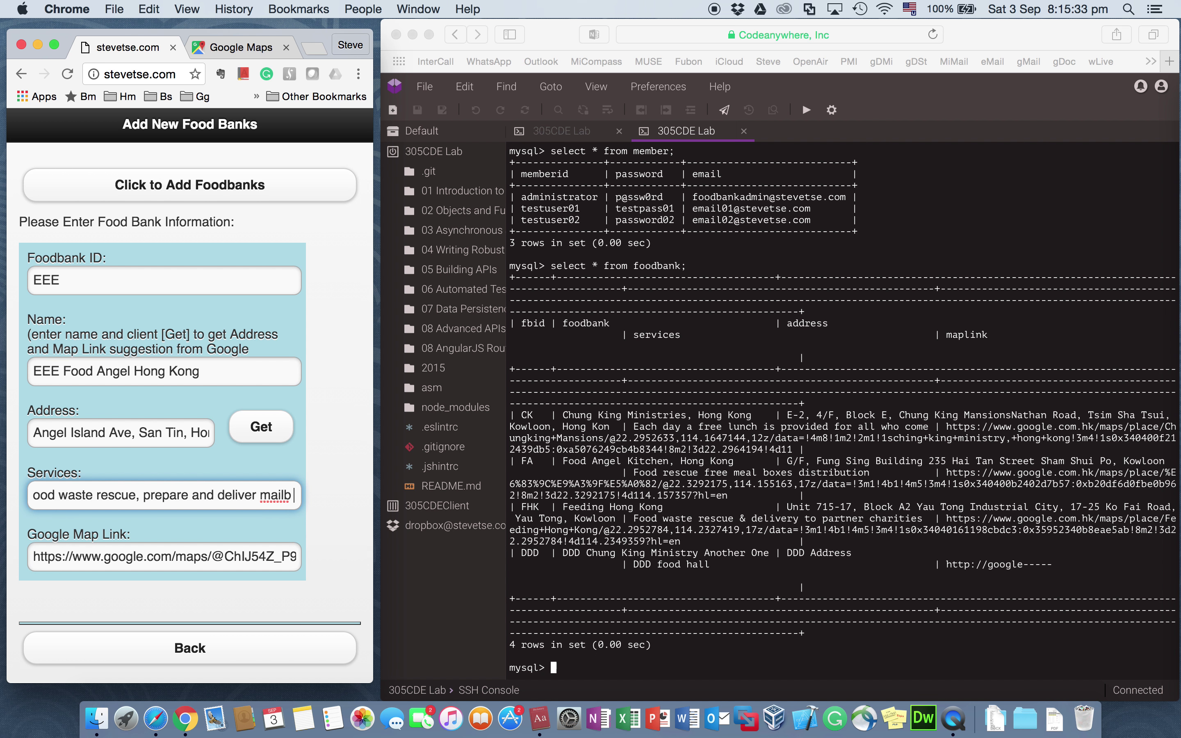
pyautogui.press('BackSpace')
pyautogui.press('BackSpace')
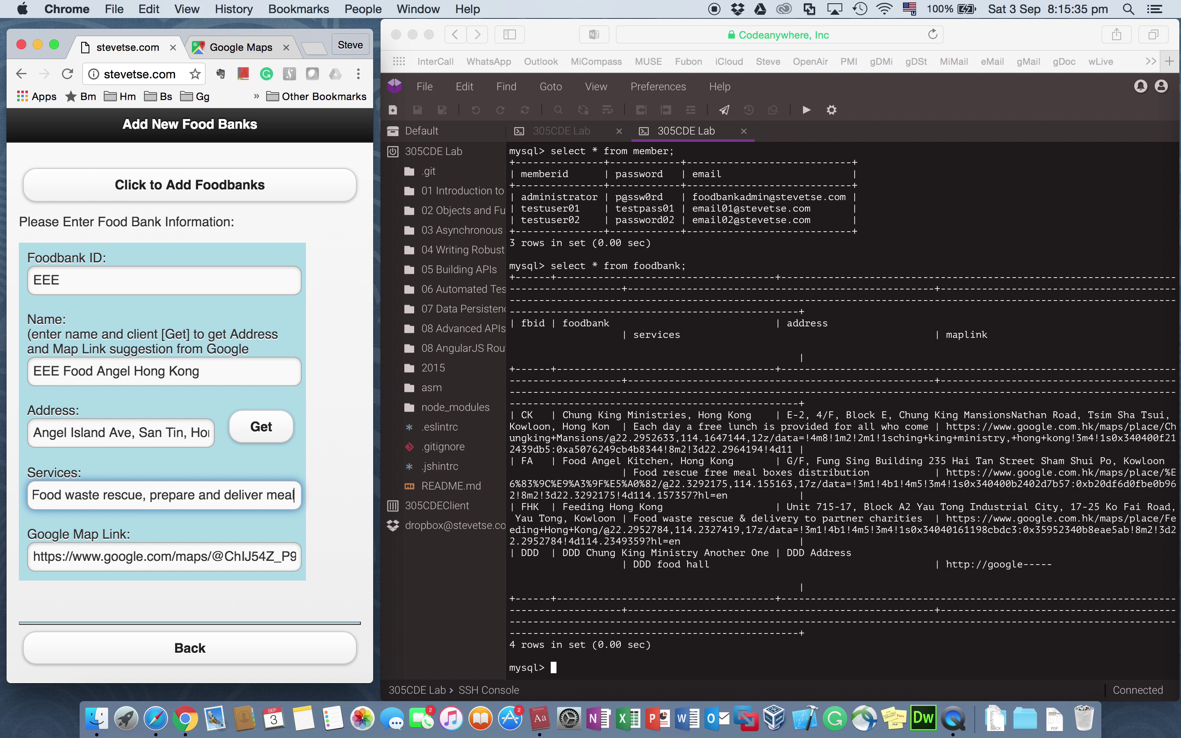
pyautogui.write('boxes, ')
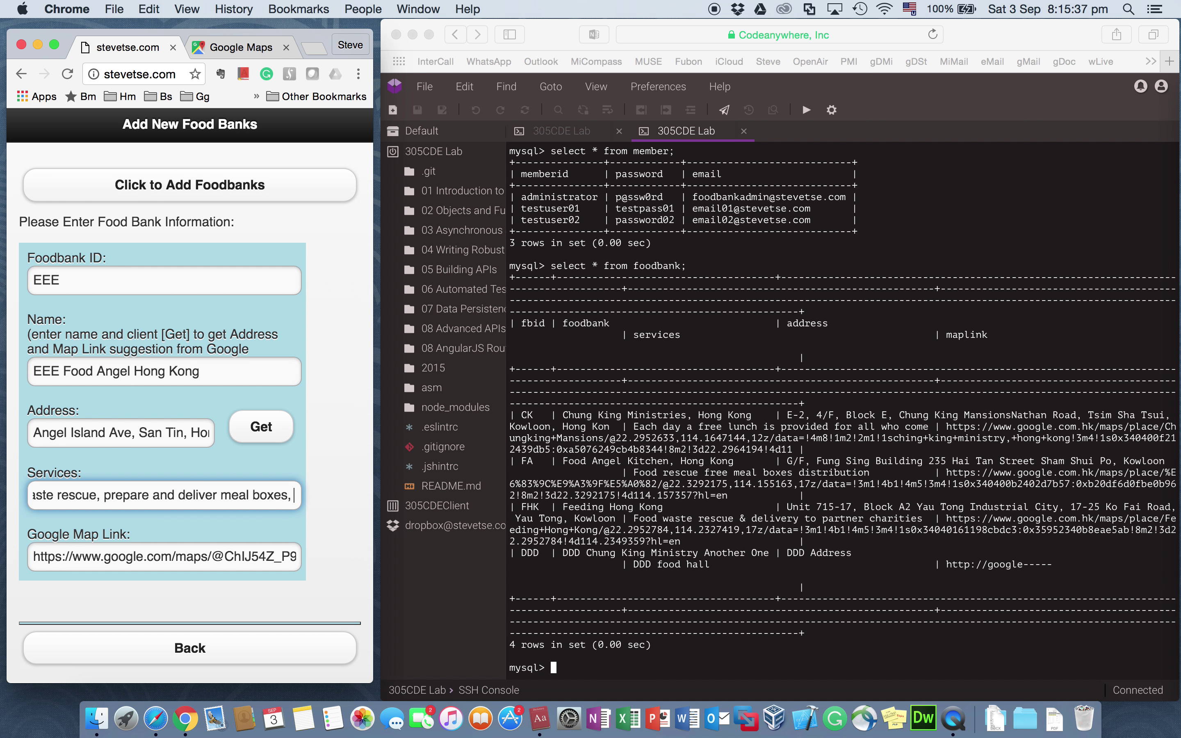
pyautogui.write('food hall')
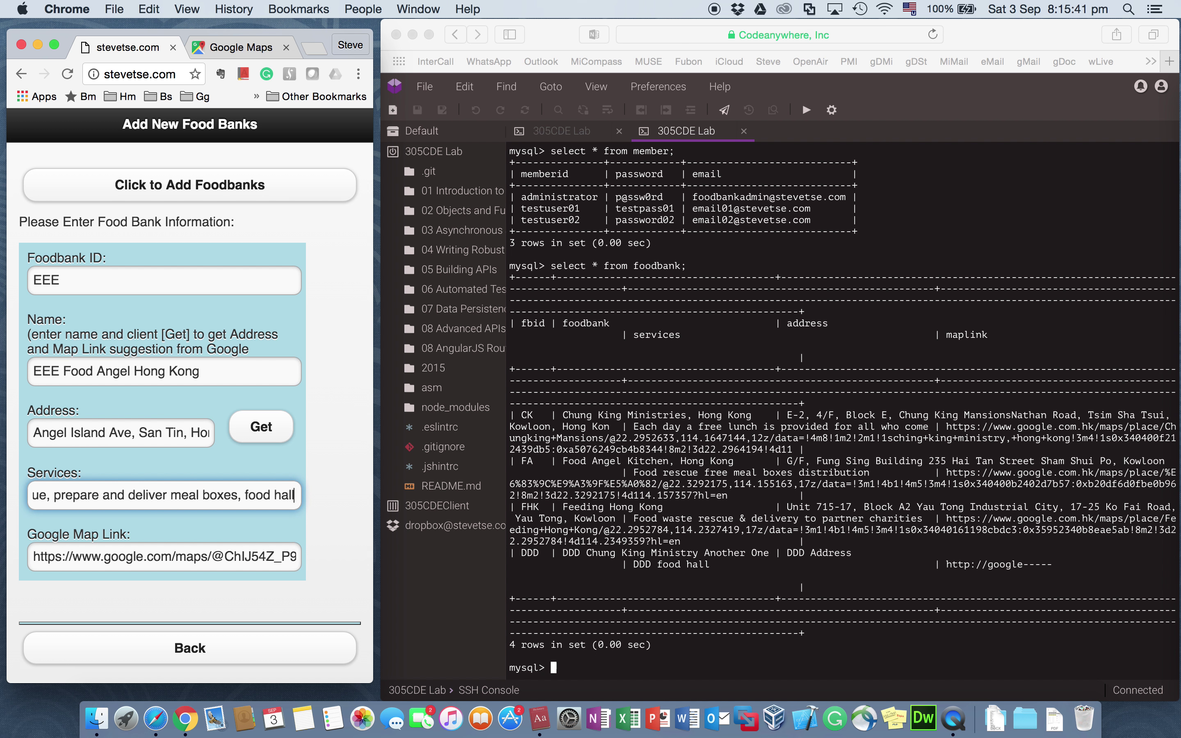
pyautogui.click(200, 188)
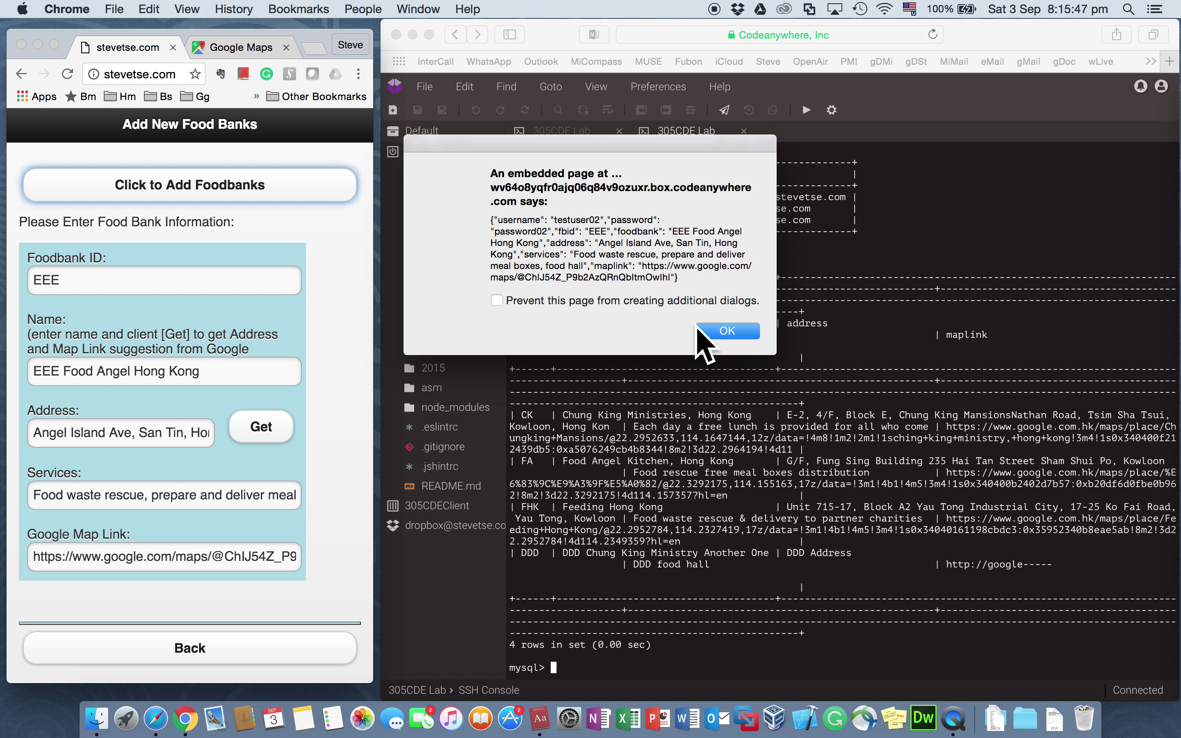
# Step: Dismiss the JSON alert and the 'Food Bank Record Added' confirmation for EEE
pyautogui.click(737, 331)
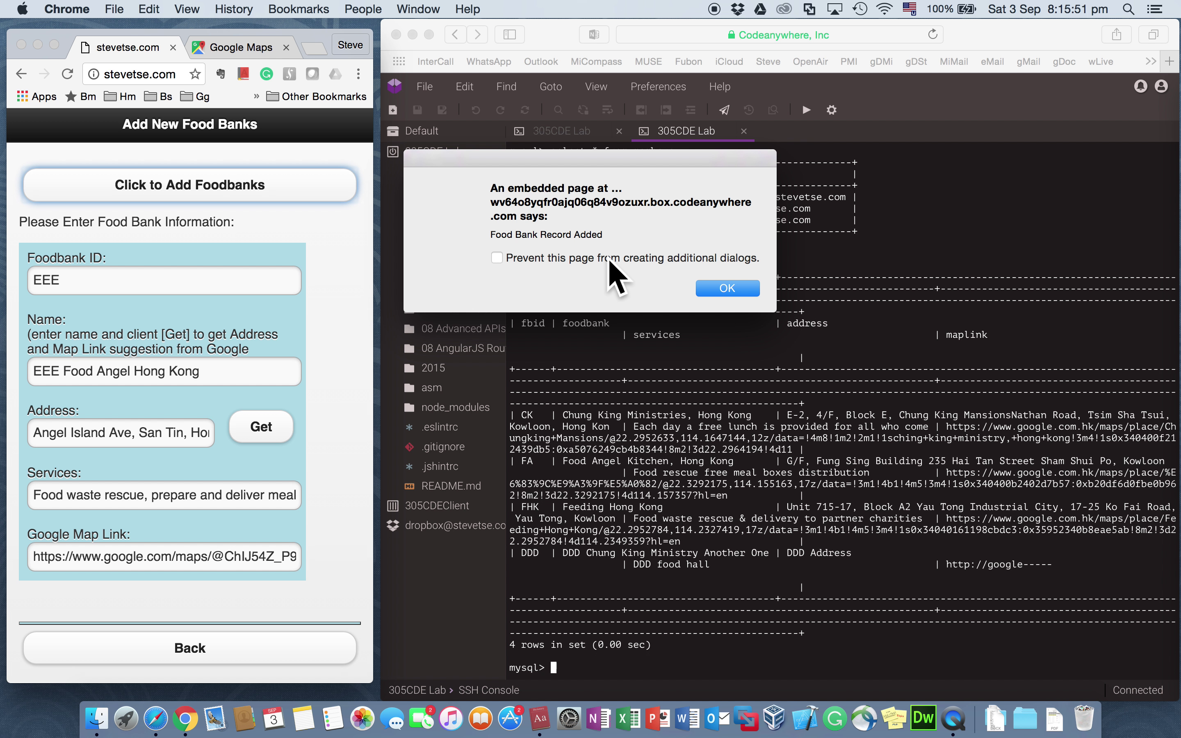
pyautogui.click(722, 289)
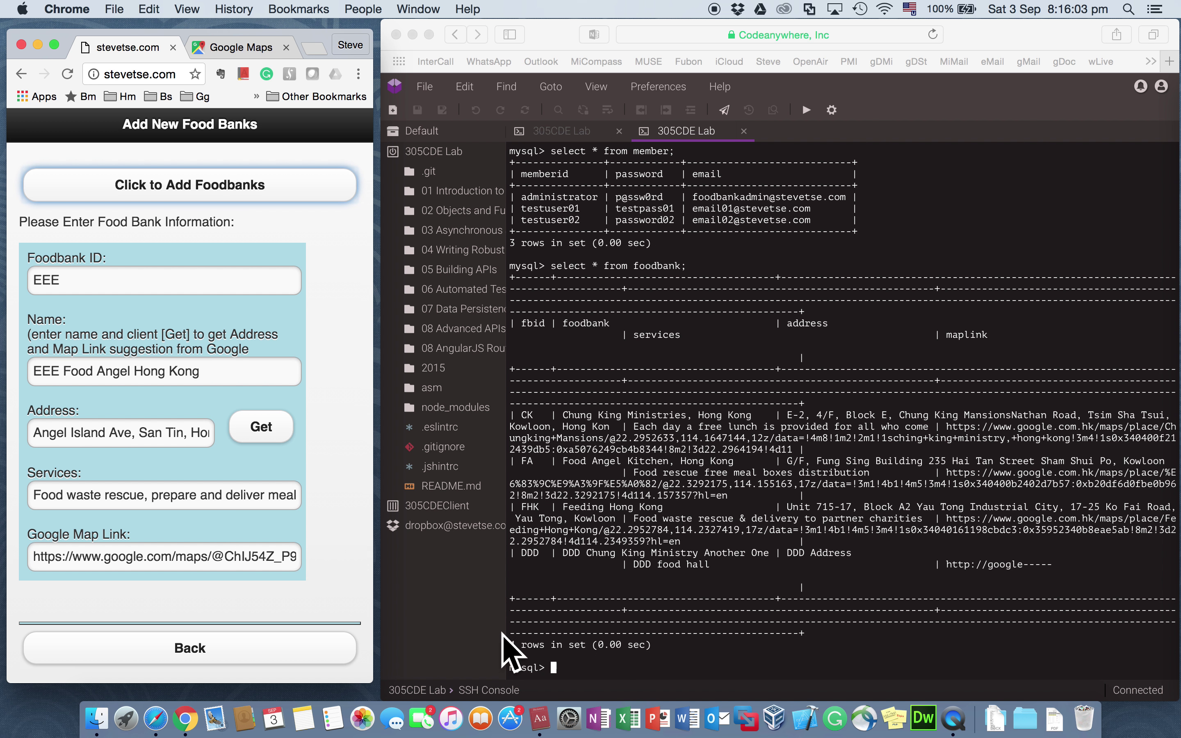
# Step: Check the server log for the EEE insert and rerun the foodbank query showing five rows
pyautogui.click(555, 667)
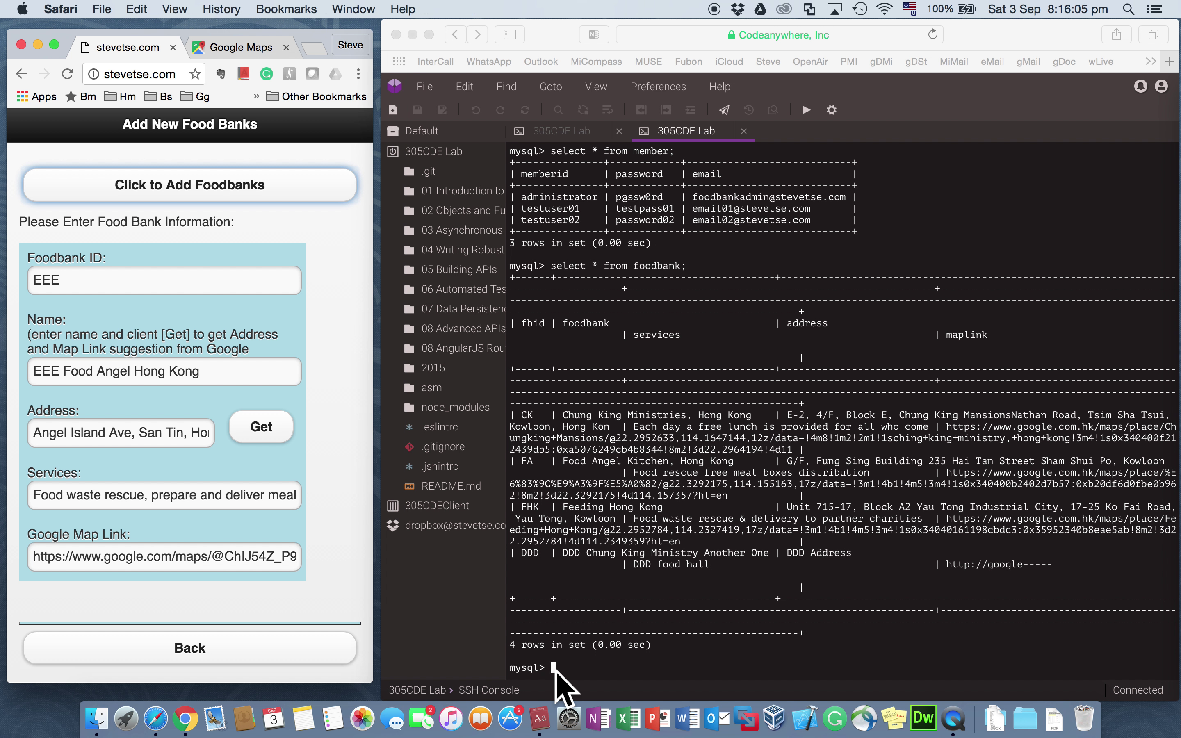
pyautogui.click(561, 131)
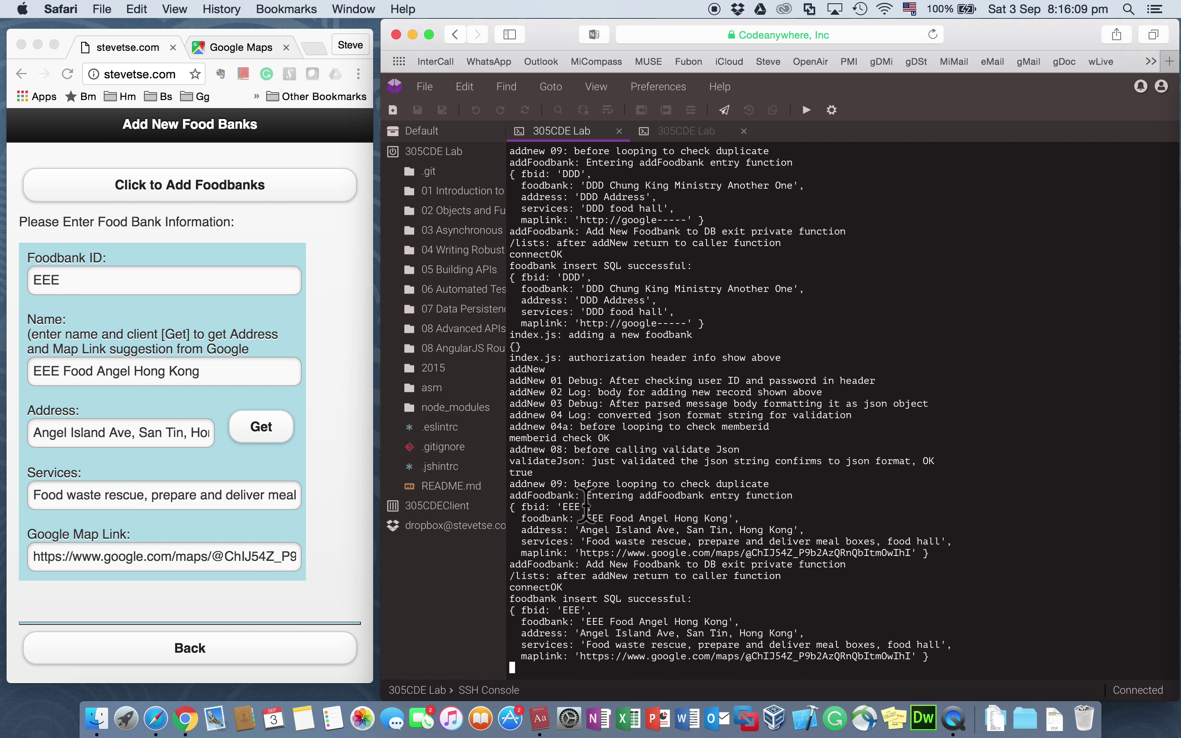
pyautogui.click(675, 127)
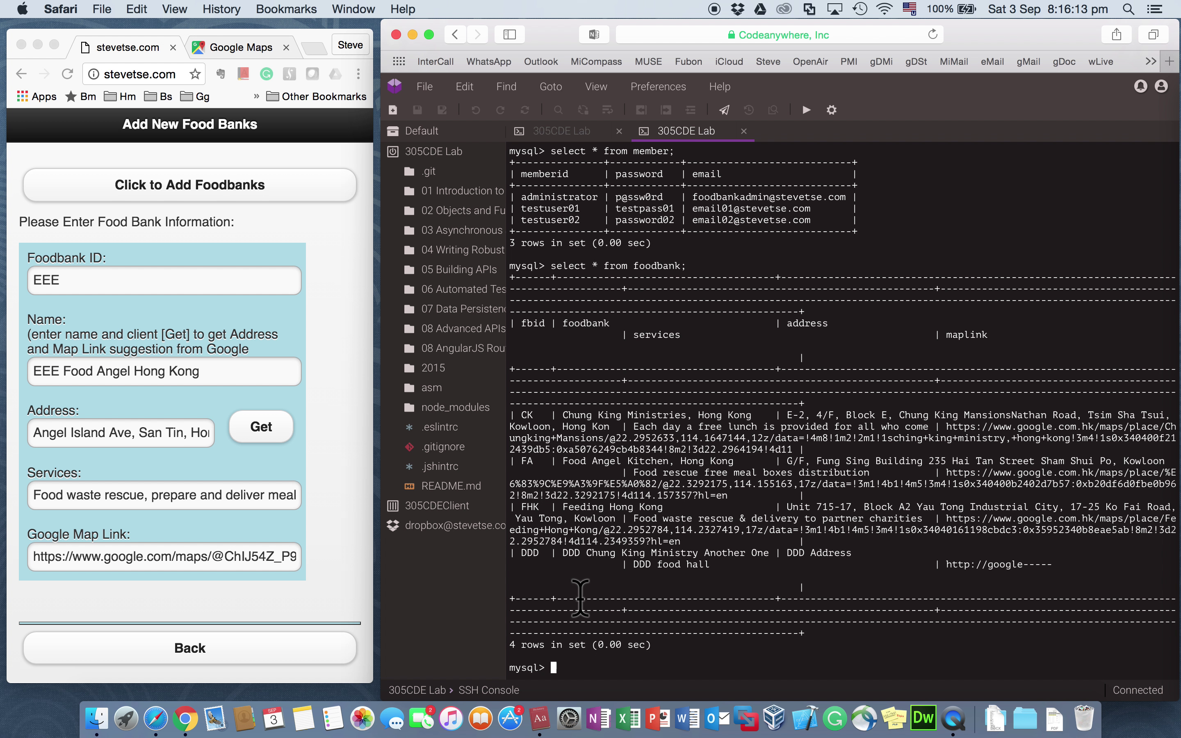
pyautogui.press('Up')
pyautogui.press('Return')
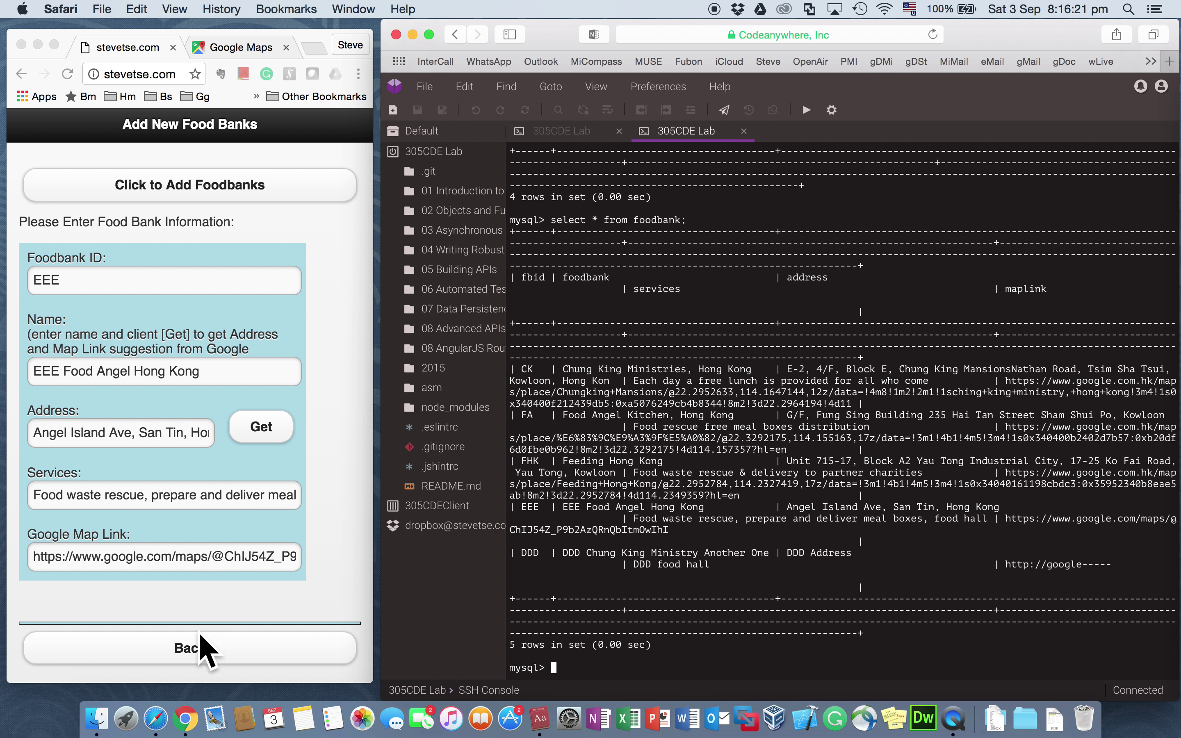
pyautogui.click(198, 652)
# Step: Go back from the Add New Food Banks page to the app's home menu
pyautogui.click(196, 644)
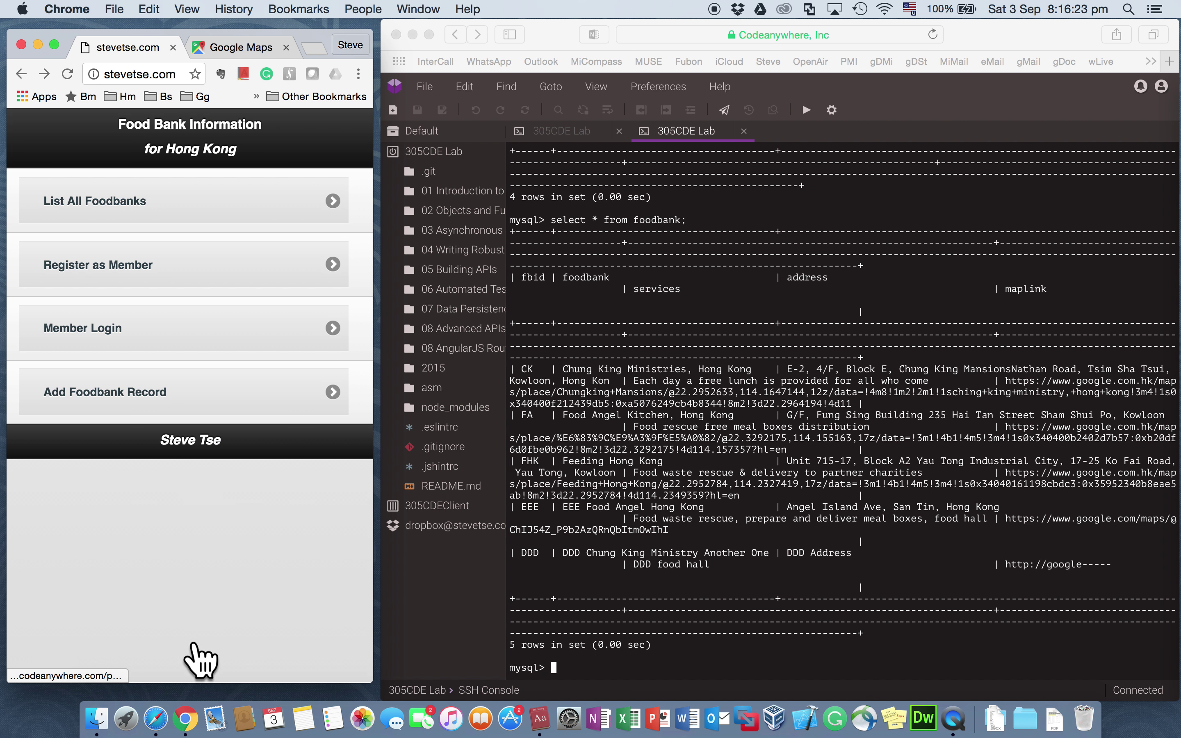